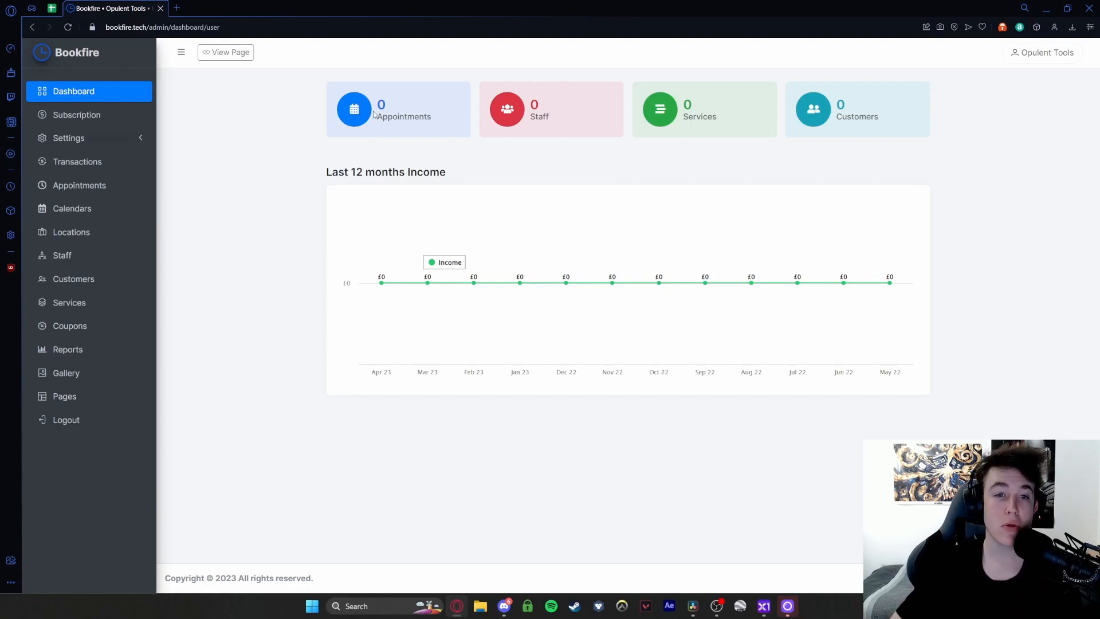
{"action": "left_click_drag", "start_coordinate": [558, 125], "coordinate": [527, 103]}
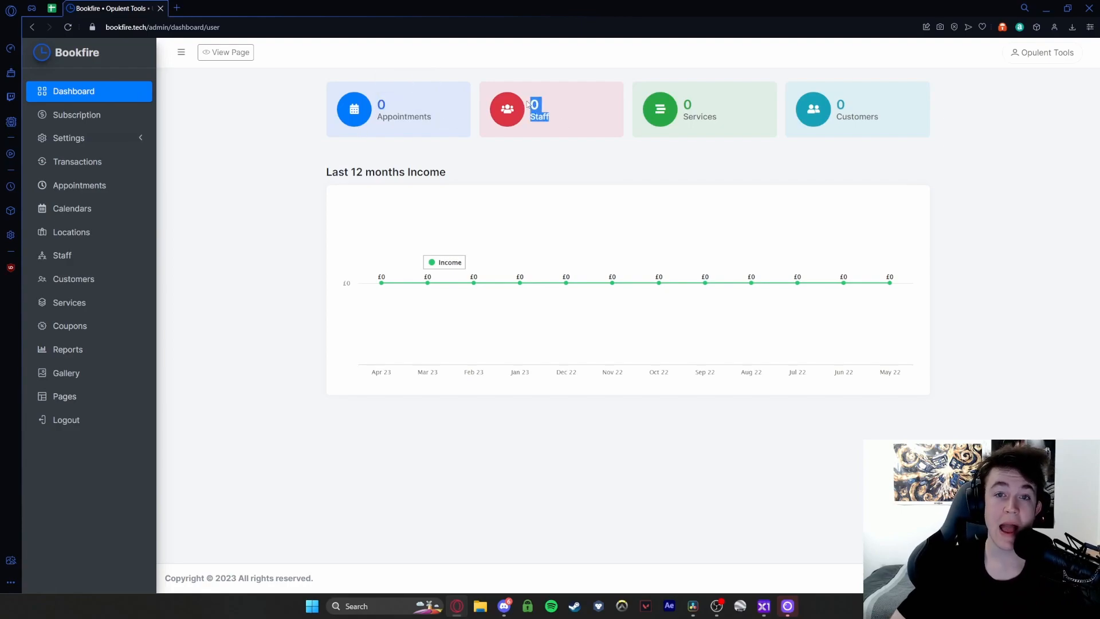
{"action": "left_click_drag", "start_coordinate": [681, 108], "coordinate": [759, 131]}
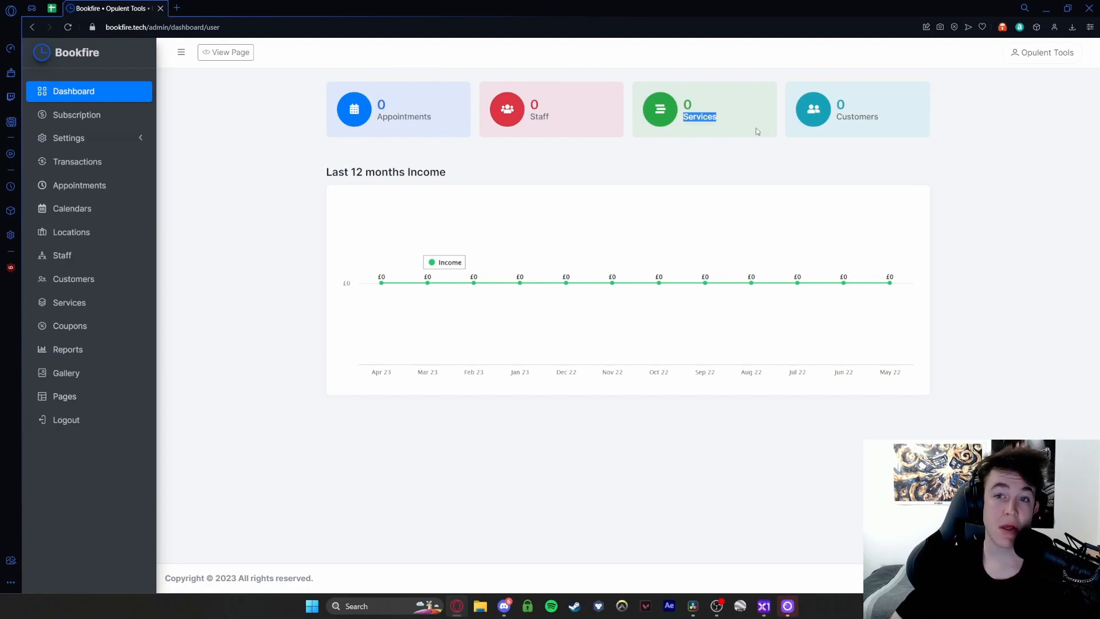
{"action": "left_click_drag", "start_coordinate": [838, 97], "coordinate": [906, 122]}
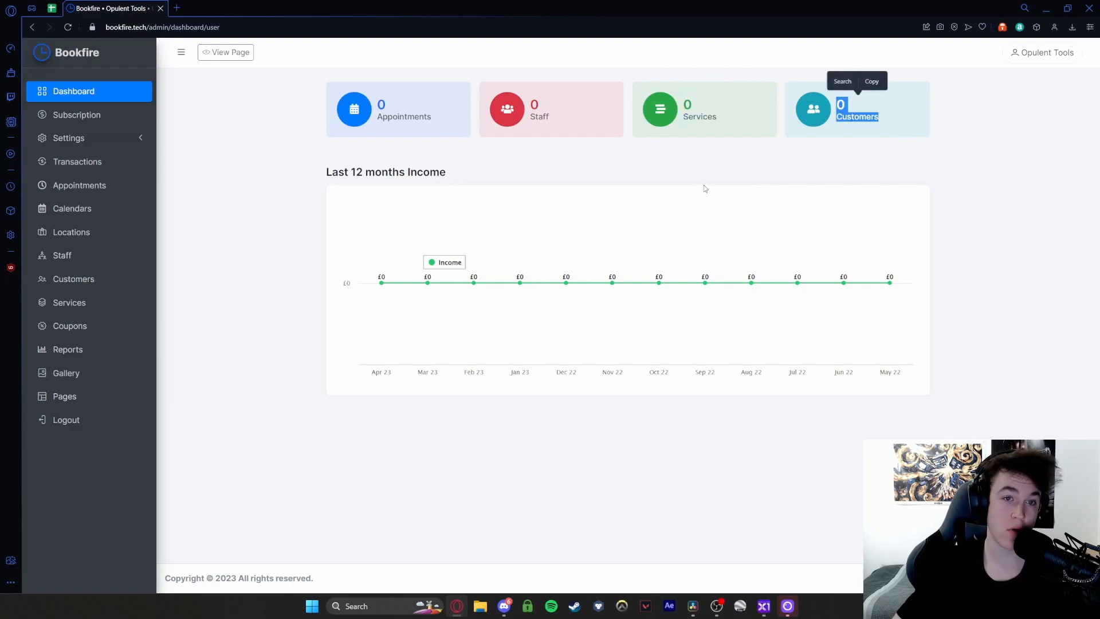
{"action": "left_click_drag", "start_coordinate": [325, 171], "coordinate": [474, 172]}
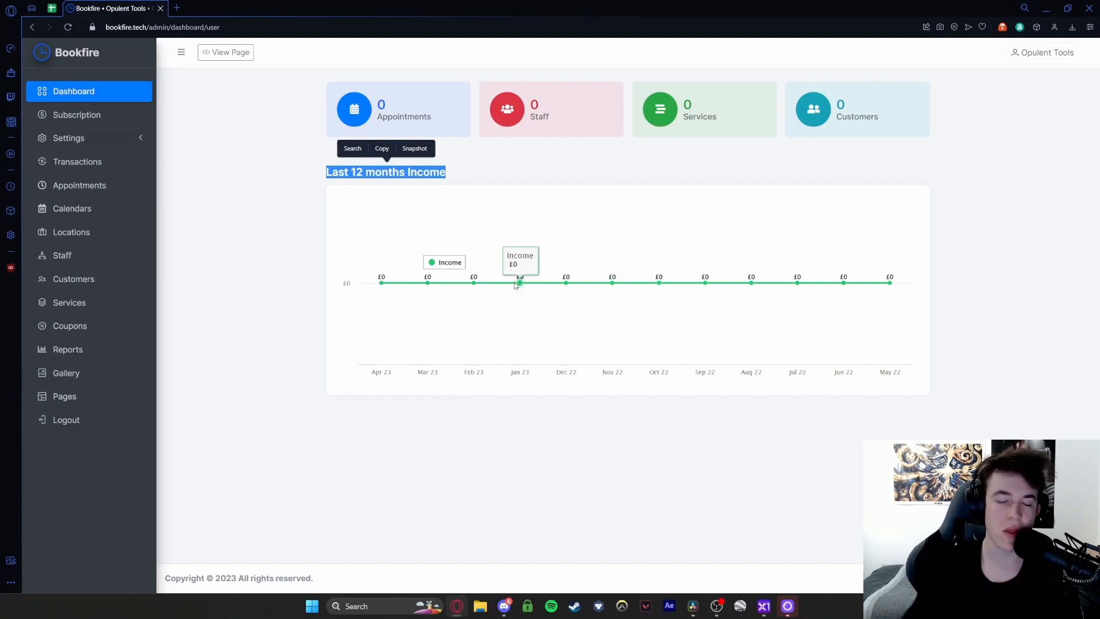
{"action": "left_click", "coordinate": [97, 116]}
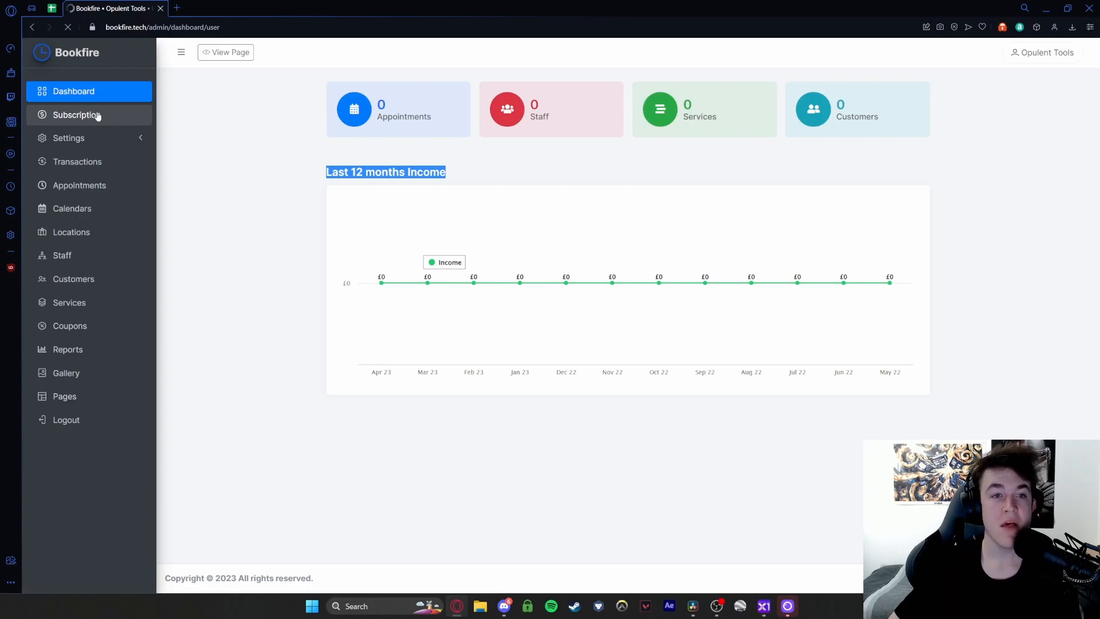
- Open Company Settings and review the company Address field
{"action": "left_click", "coordinate": [90, 138]}
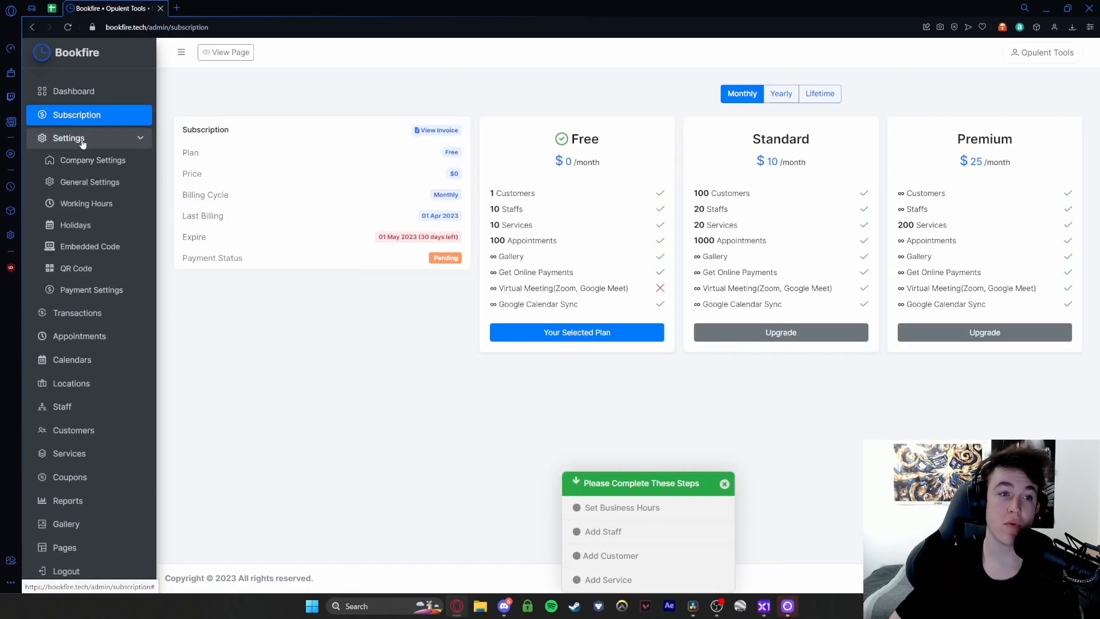
{"action": "left_click", "coordinate": [77, 157]}
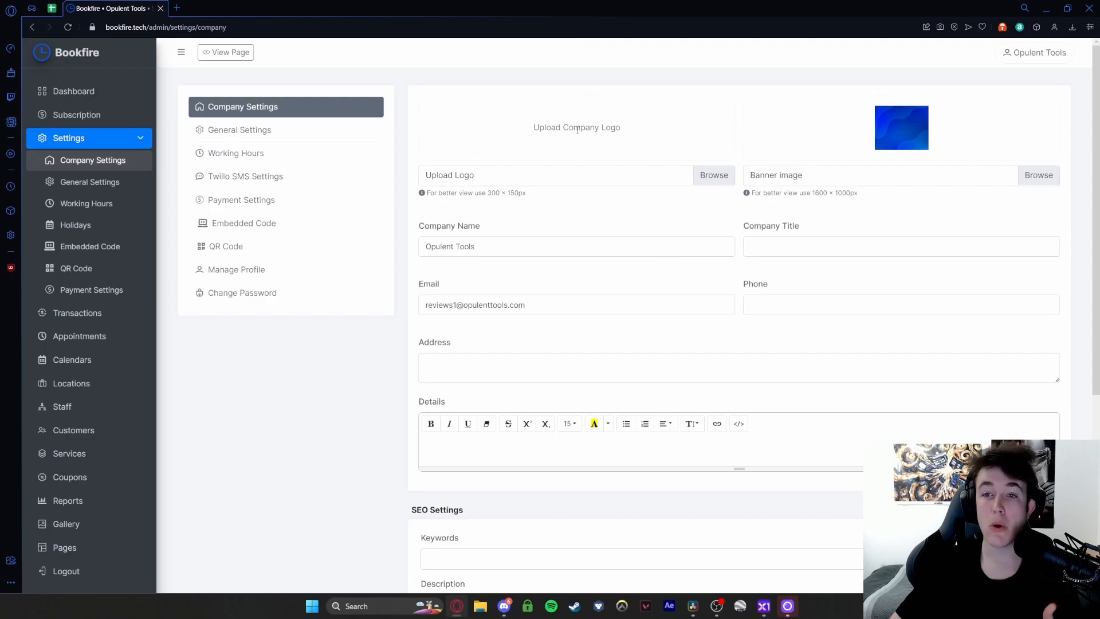
{"action": "scroll", "coordinate": [624, 195], "scroll_direction": "down", "scroll_amount": 3}
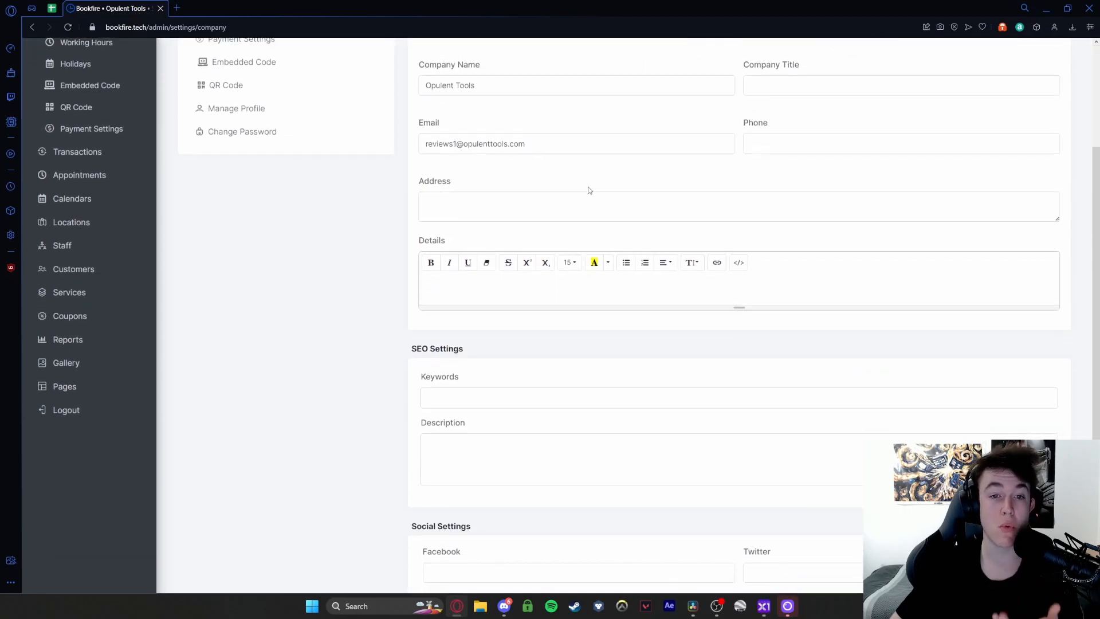
{"action": "left_click", "coordinate": [525, 215]}
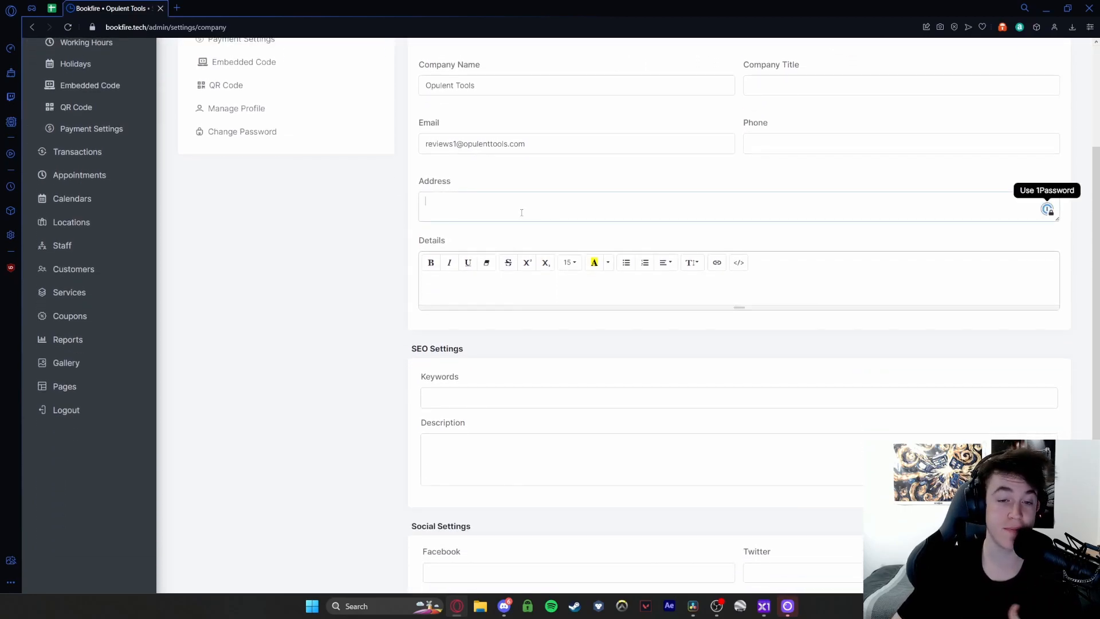
{"action": "scroll", "coordinate": [522, 213], "scroll_direction": "down", "scroll_amount": 2}
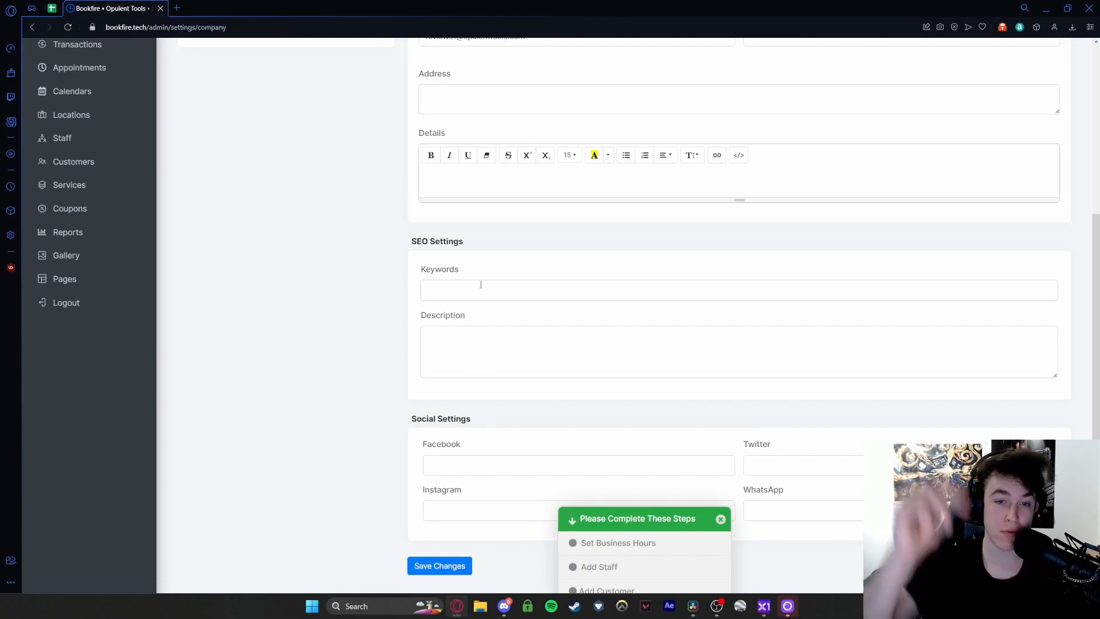
- Review the SEO Description, Instagram and WhatsApp fields, then move to General Settings
{"action": "scroll", "coordinate": [481, 285], "scroll_direction": "down", "scroll_amount": 1}
{"action": "left_click", "coordinate": [462, 305]}
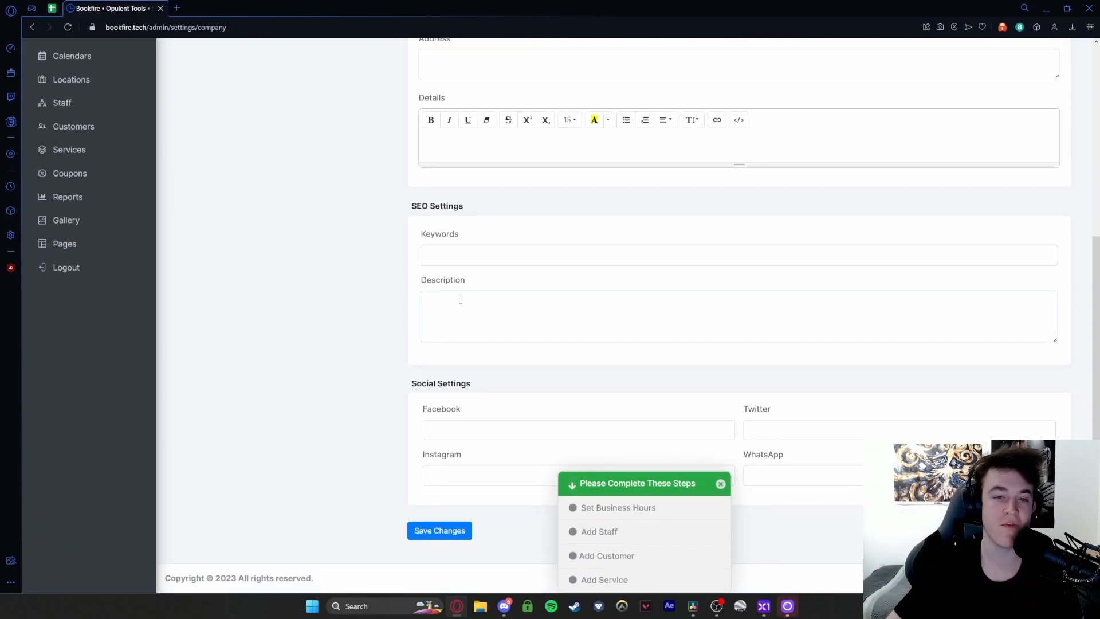
{"action": "left_click", "coordinate": [720, 485]}
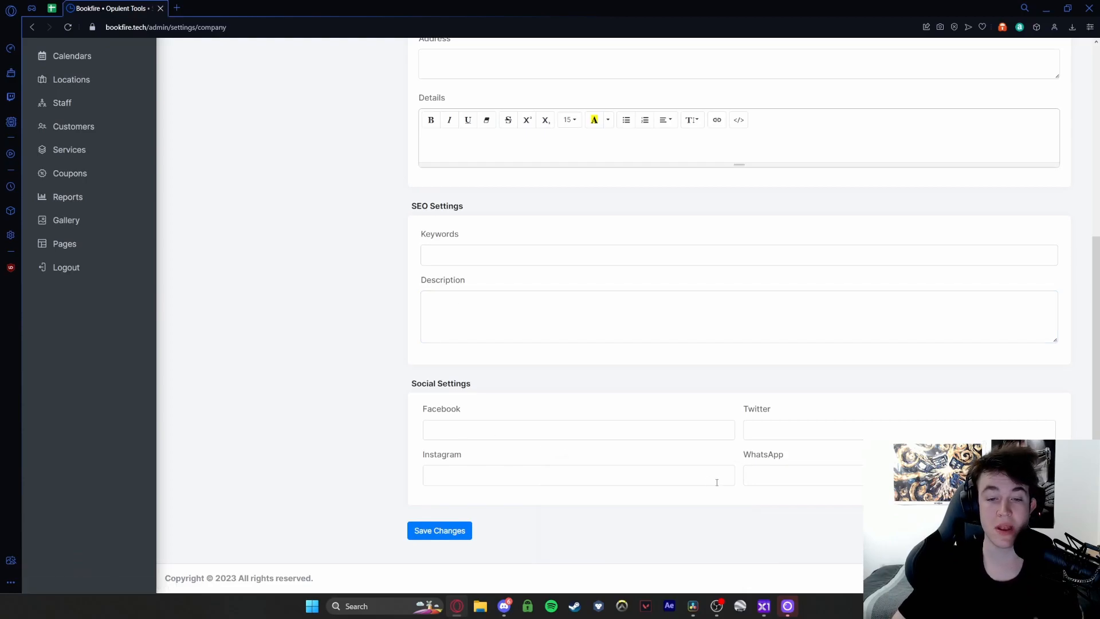
{"action": "left_click", "coordinate": [486, 474]}
{"action": "left_click", "coordinate": [774, 475]}
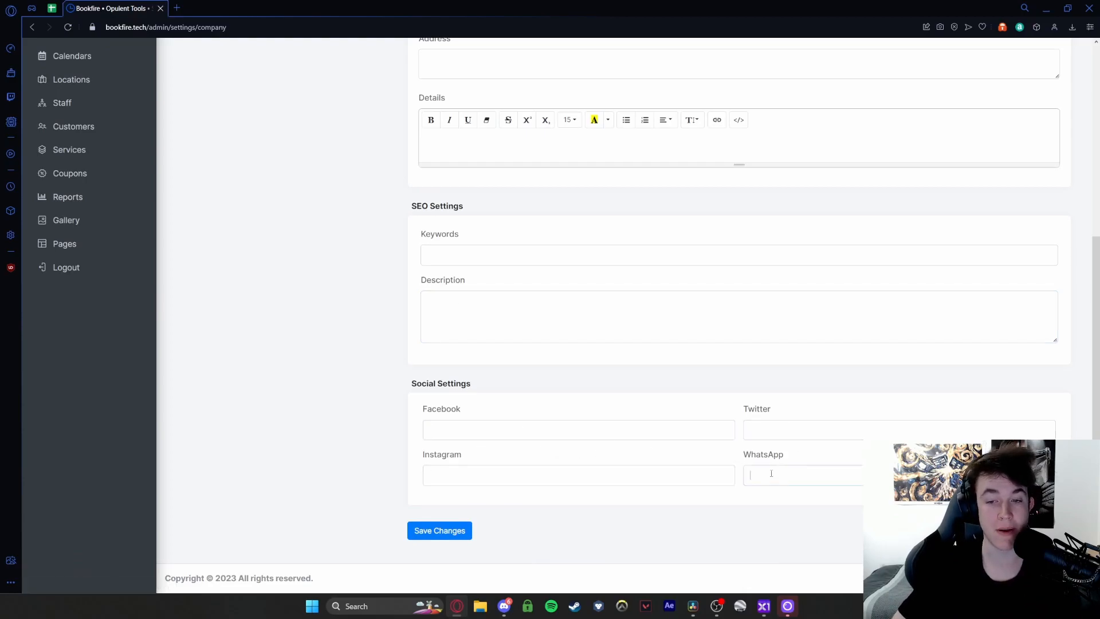
{"action": "scroll", "coordinate": [366, 320], "scroll_direction": "up", "scroll_amount": 5}
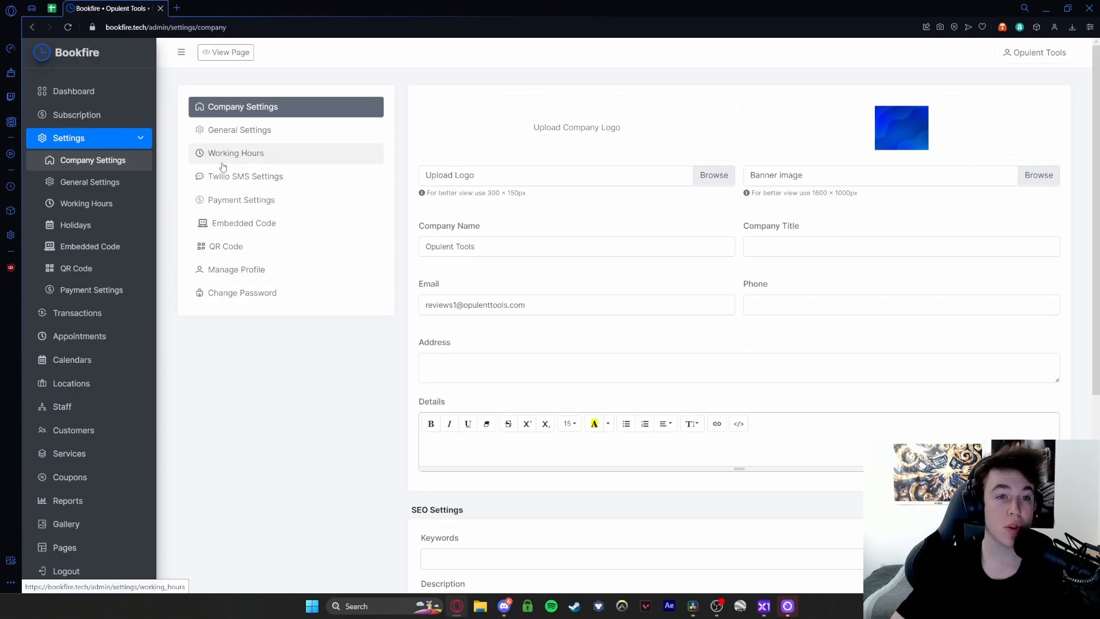
{"action": "left_click", "coordinate": [231, 133]}
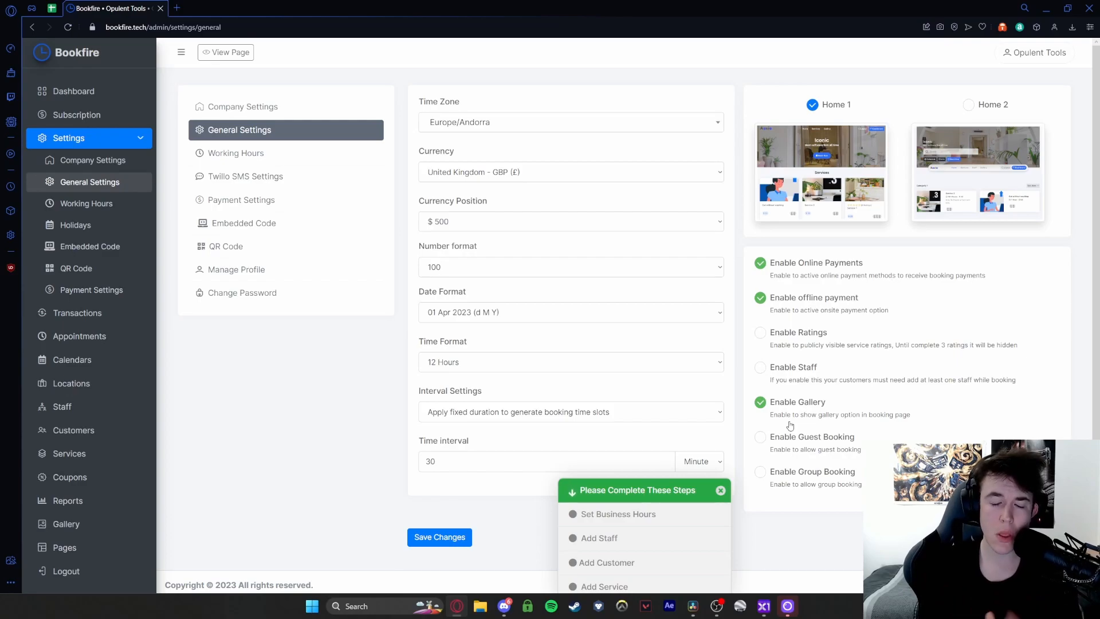
- Tick Enable Staff in General Settings, then bring up the Working Hours page
{"action": "left_click", "coordinate": [790, 379]}
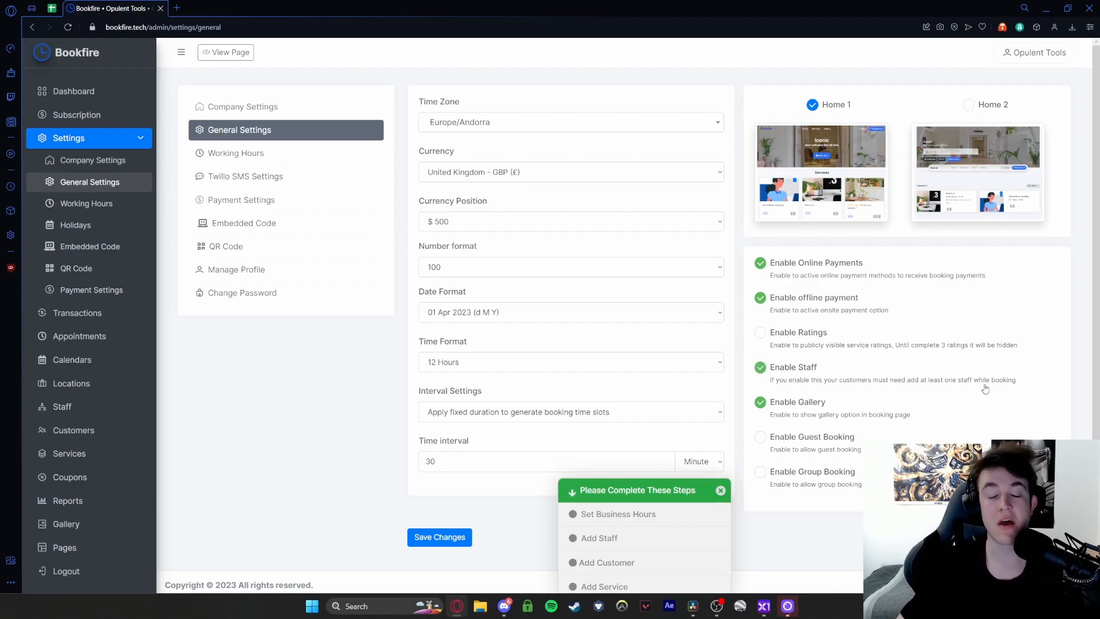
{"action": "left_click", "coordinate": [236, 153]}
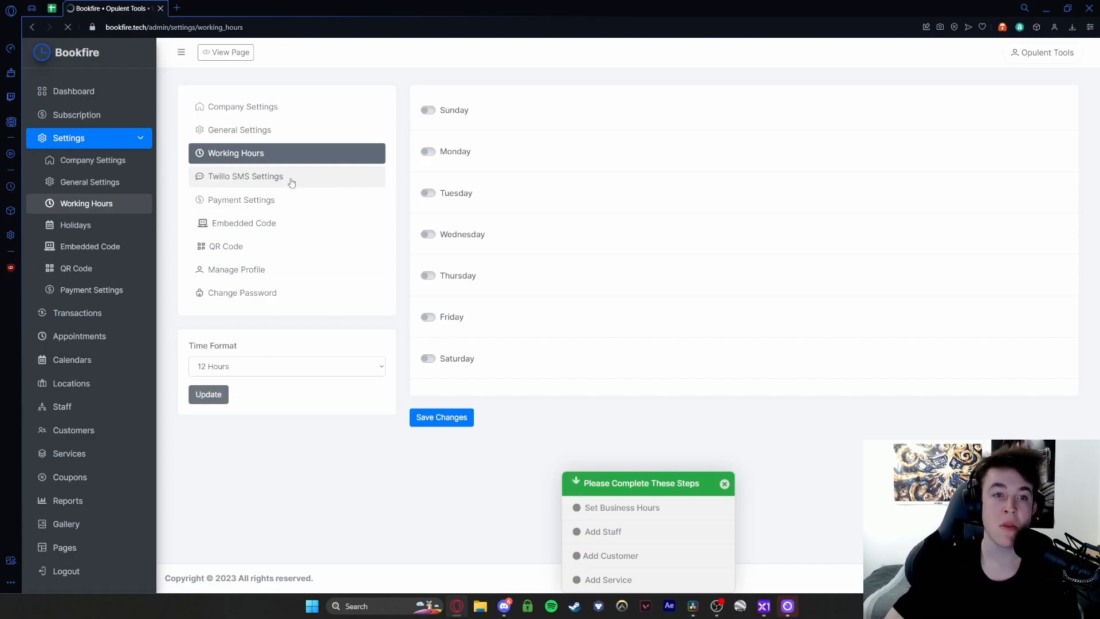
- Go via Twilio SMS to Payment Settings and review all six gateway sections
{"action": "left_click", "coordinate": [259, 180]}
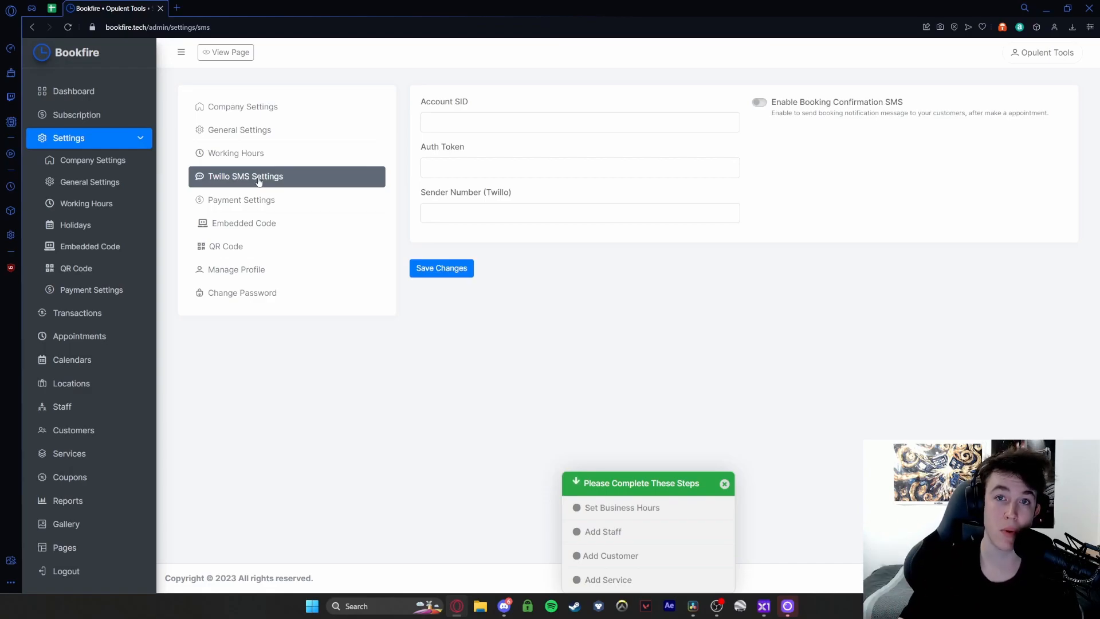
{"action": "left_click", "coordinate": [257, 201]}
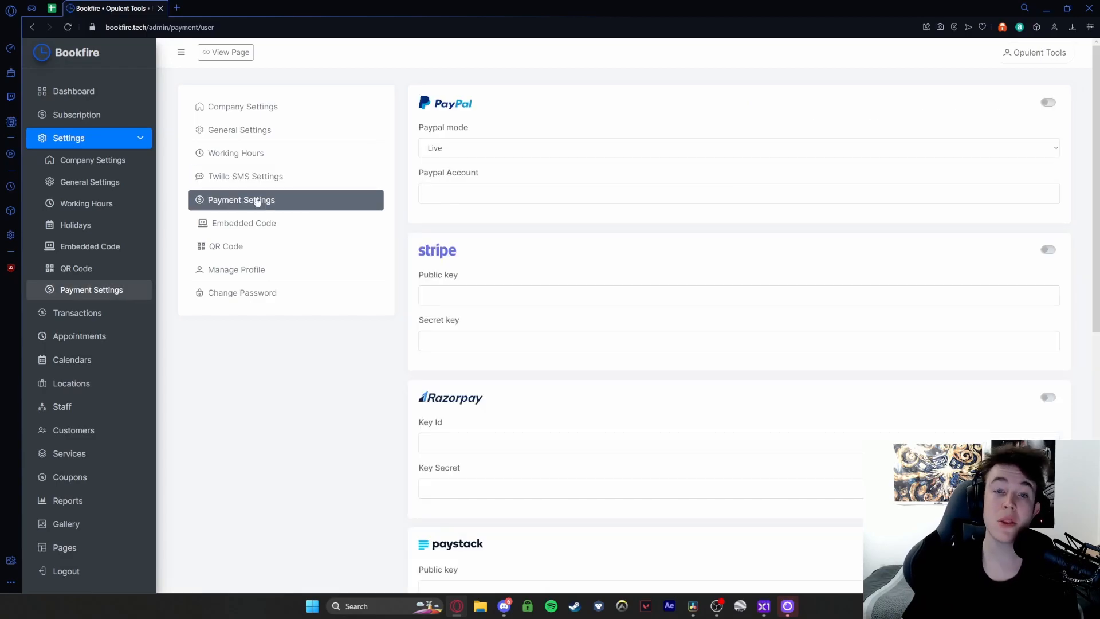
{"action": "scroll", "coordinate": [390, 206], "scroll_direction": "down", "scroll_amount": 8}
{"action": "scroll", "coordinate": [714, 486], "scroll_direction": "up", "scroll_amount": 8}
{"action": "scroll", "coordinate": [709, 476], "scroll_direction": "up", "scroll_amount": 1}
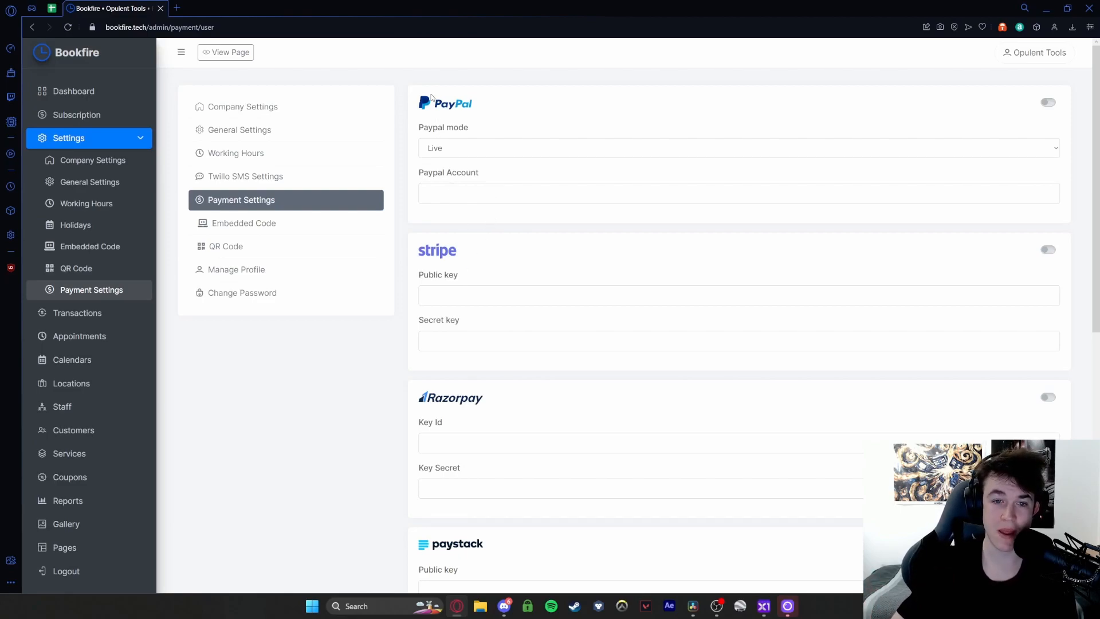
{"action": "scroll", "coordinate": [434, 106], "scroll_direction": "down", "scroll_amount": 3}
{"action": "scroll", "coordinate": [457, 206], "scroll_direction": "down", "scroll_amount": 6}
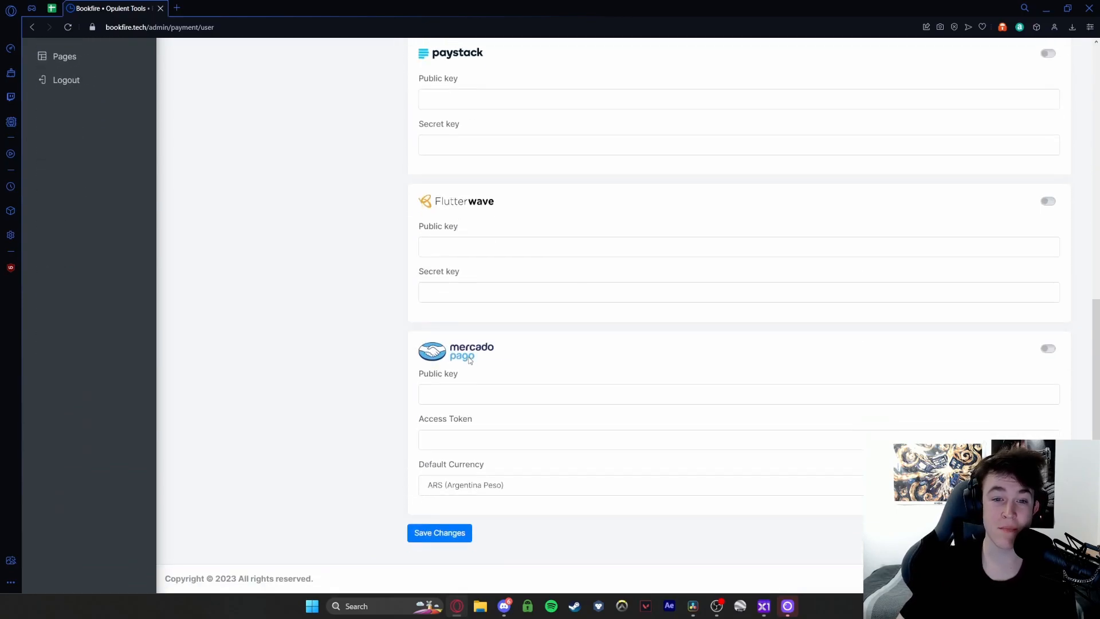
{"action": "scroll", "coordinate": [469, 360], "scroll_direction": "up", "scroll_amount": 9}
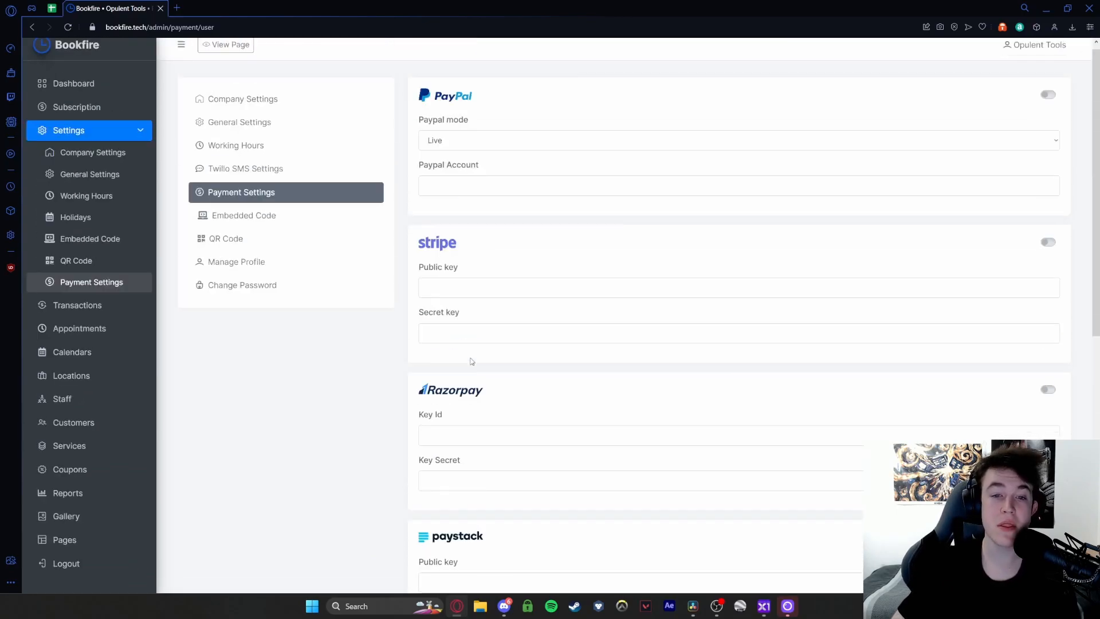
- Open the booking page embed code and dismiss the setup checklist popup
{"action": "left_click", "coordinate": [253, 213]}
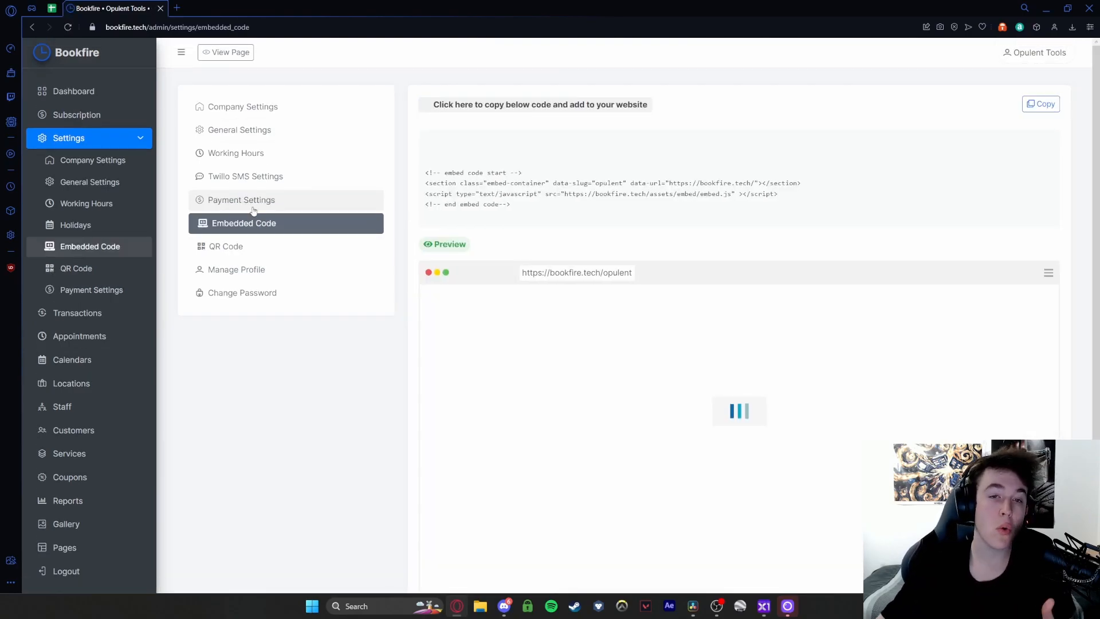
{"action": "scroll", "coordinate": [449, 182], "scroll_direction": "down", "scroll_amount": 1}
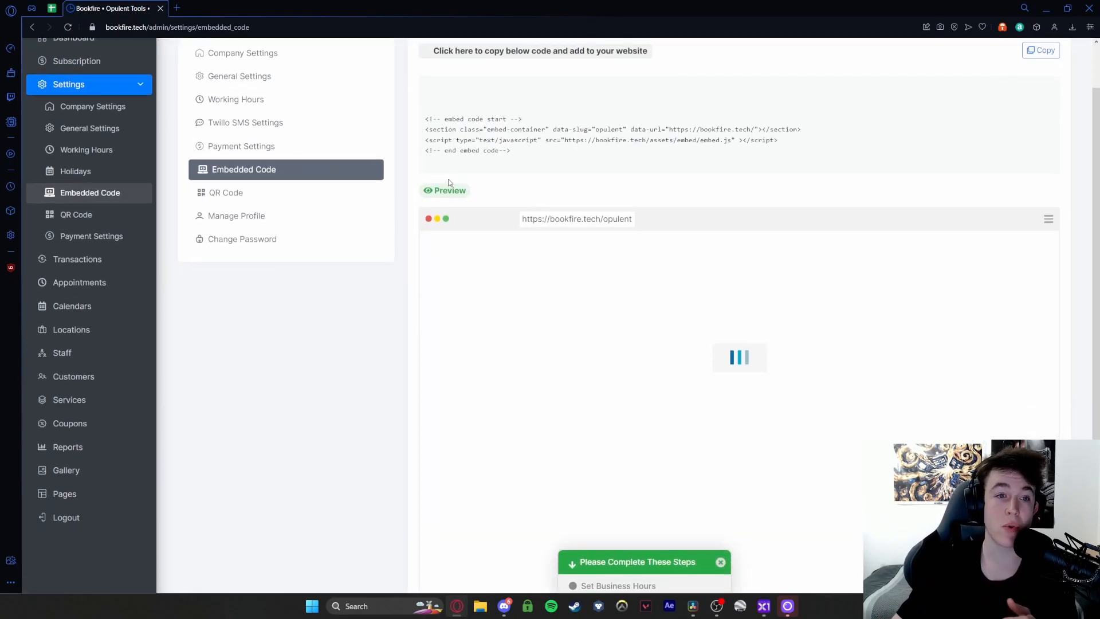
{"action": "scroll", "coordinate": [449, 182], "scroll_direction": "down", "scroll_amount": 1}
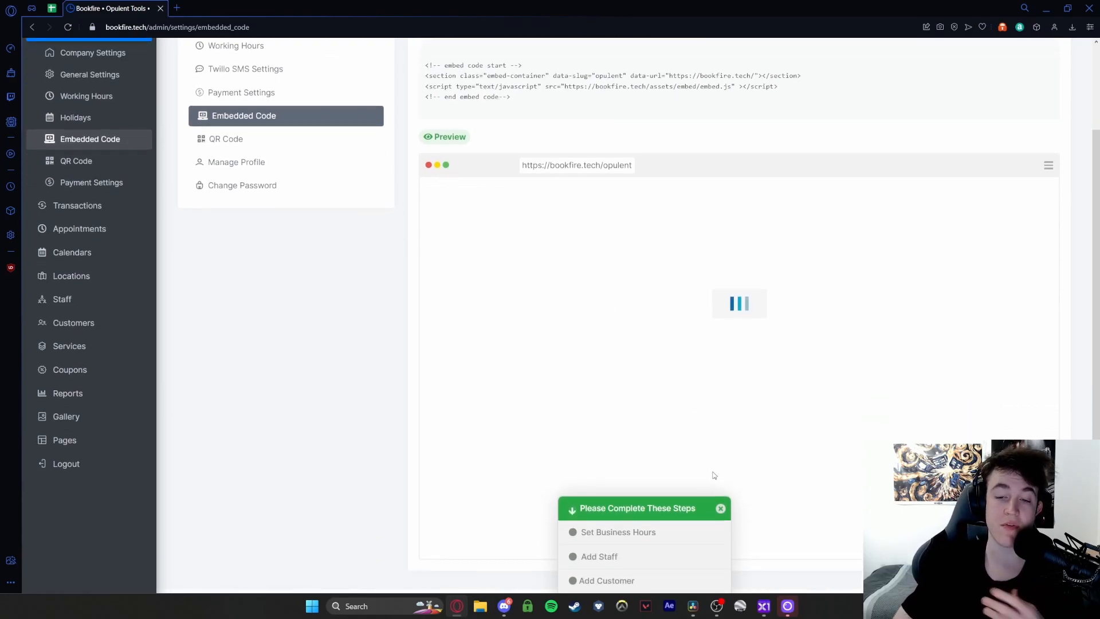
{"action": "left_click", "coordinate": [721, 508]}
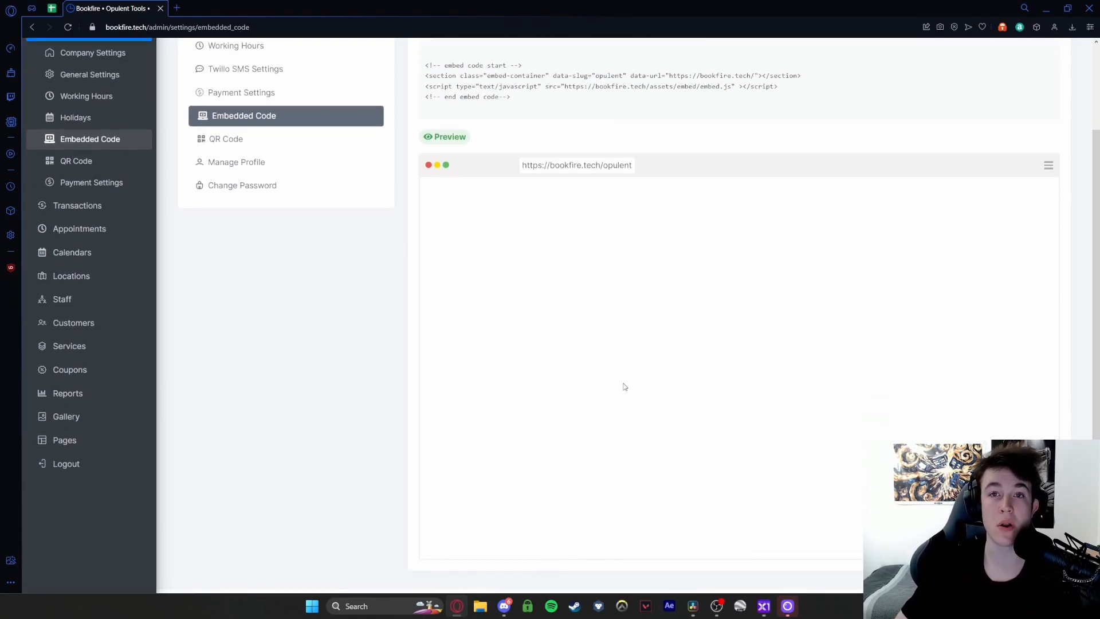
{"action": "scroll", "coordinate": [541, 319], "scroll_direction": "up", "scroll_amount": 2}
- Highlight the embed code, then bring up the business page QR code
{"action": "scroll", "coordinate": [486, 254], "scroll_direction": "down", "scroll_amount": 1}
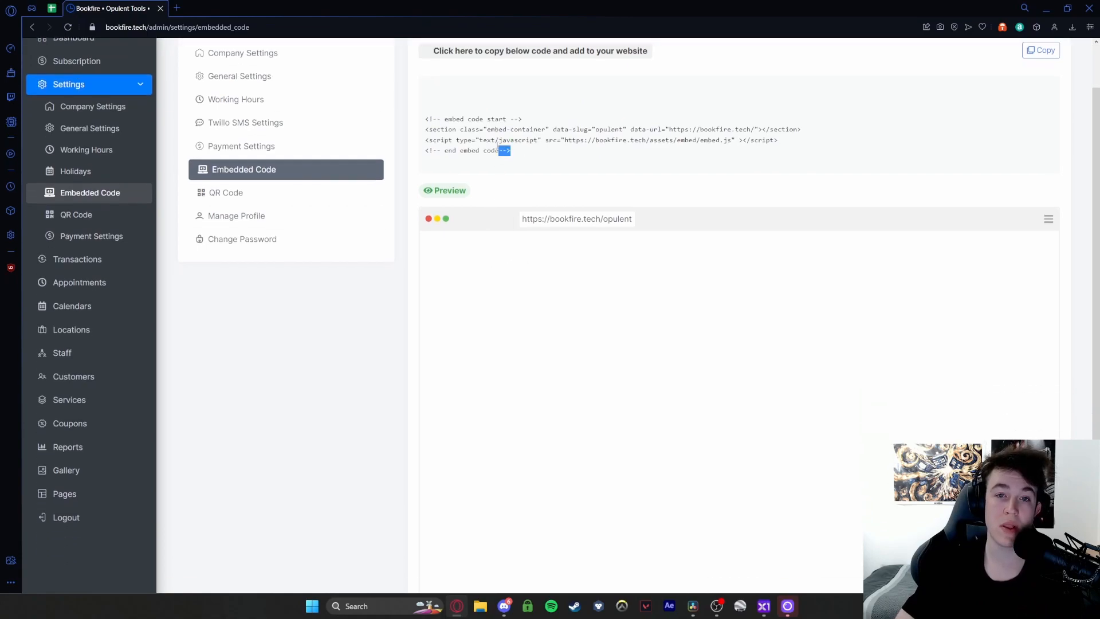
{"action": "left_click_drag", "start_coordinate": [502, 147], "coordinate": [425, 115]}
{"action": "scroll", "coordinate": [610, 226], "scroll_direction": "down", "scroll_amount": 1}
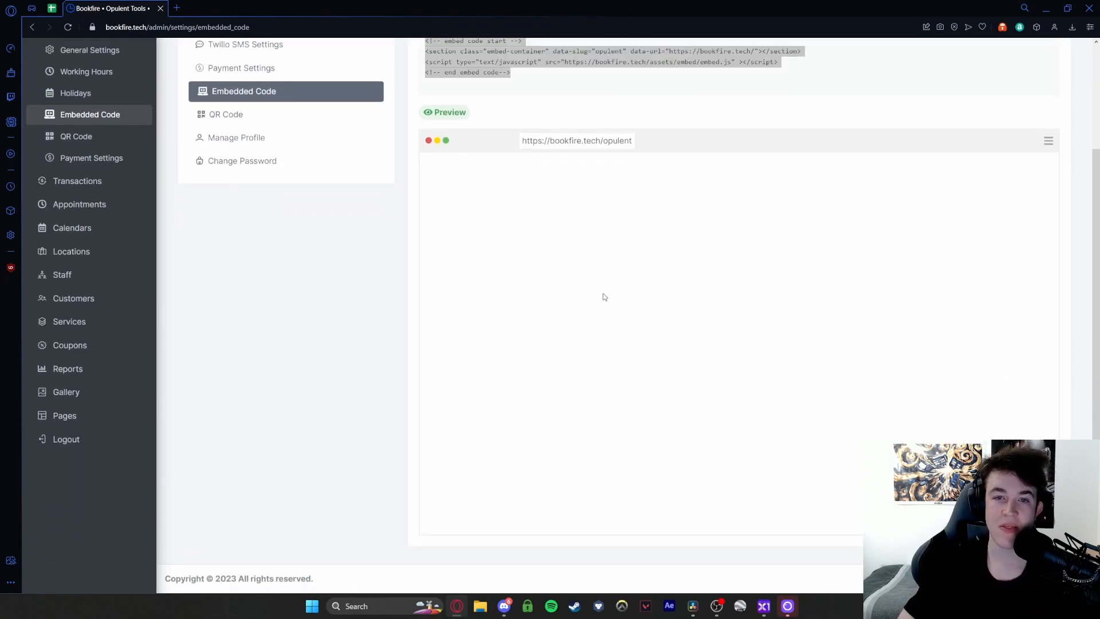
{"action": "left_click", "coordinate": [433, 125]}
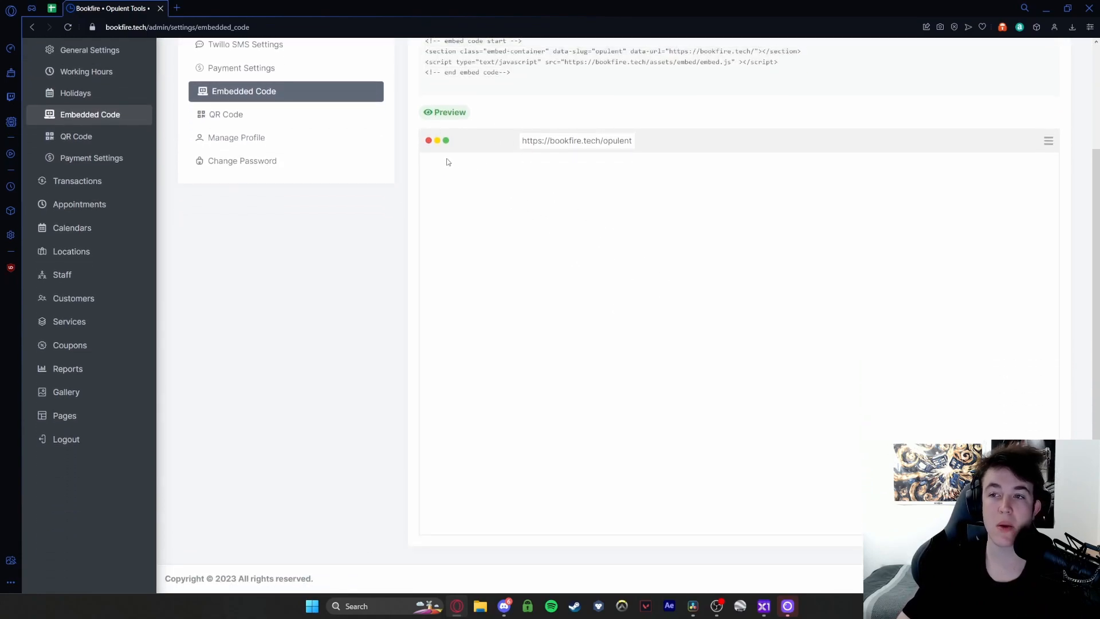
{"action": "left_click", "coordinate": [228, 114]}
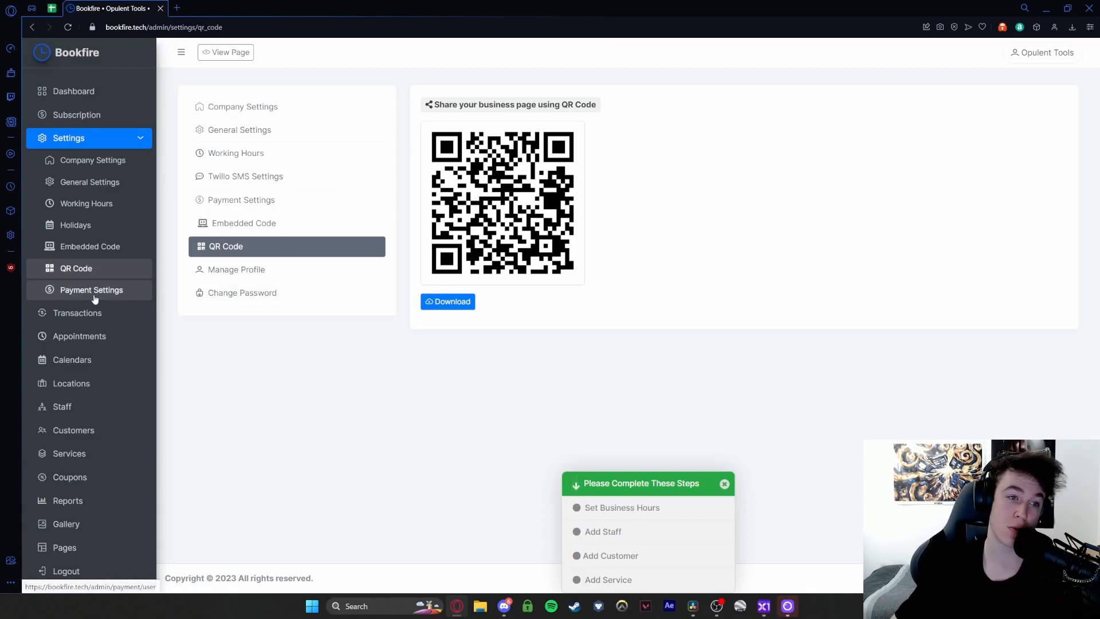
- Collapse Settings in the sidebar and view the empty Transactions list
{"action": "left_click", "coordinate": [116, 139]}
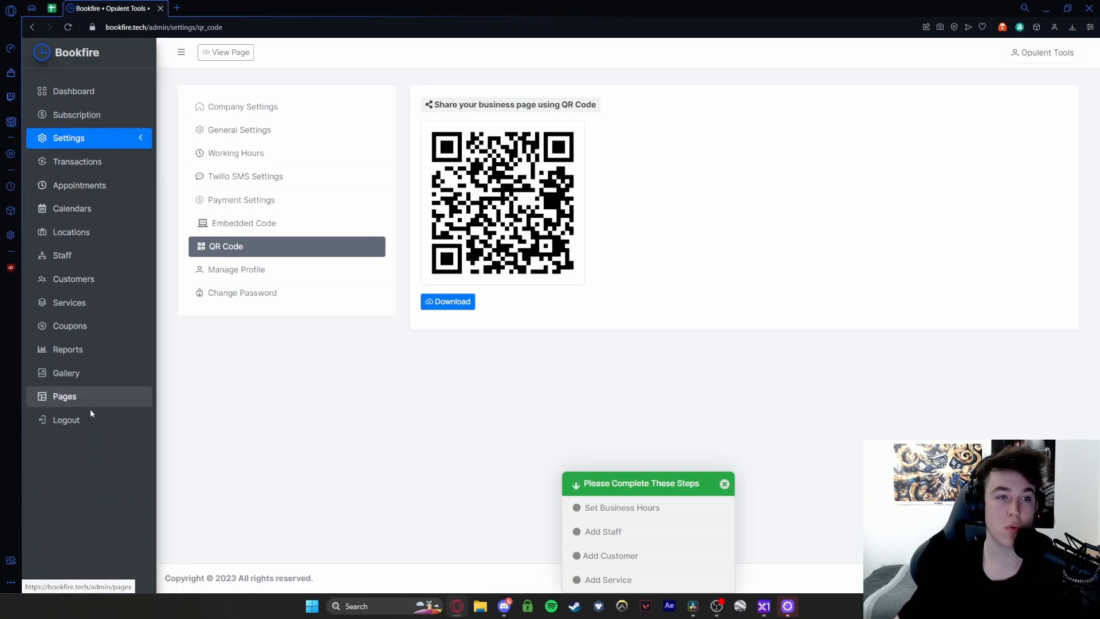
{"action": "left_click", "coordinate": [88, 166]}
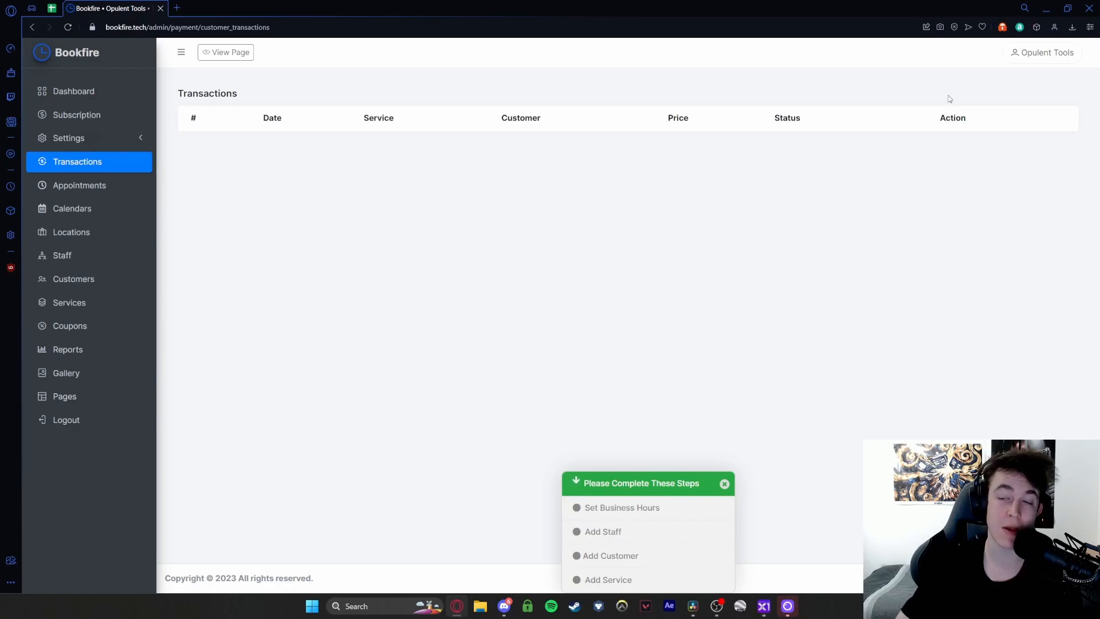
{"action": "left_click", "coordinate": [80, 186]}
{"action": "left_click", "coordinate": [32, 29]}
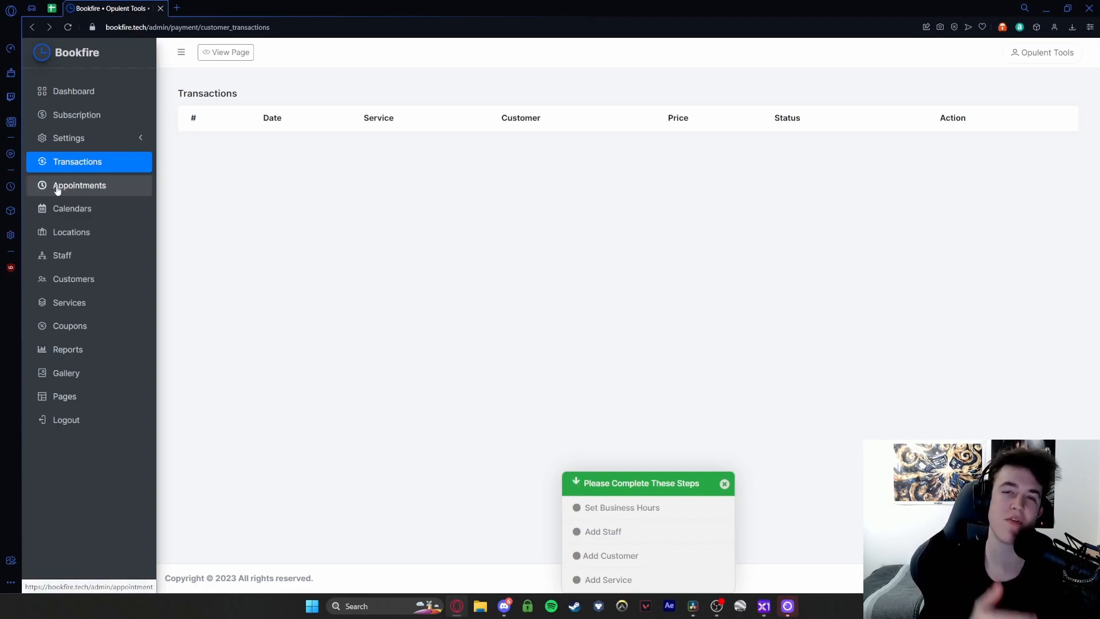
- Open Calendars, try week and day views, and return to the April 2023 month view
{"action": "left_click", "coordinate": [74, 213]}
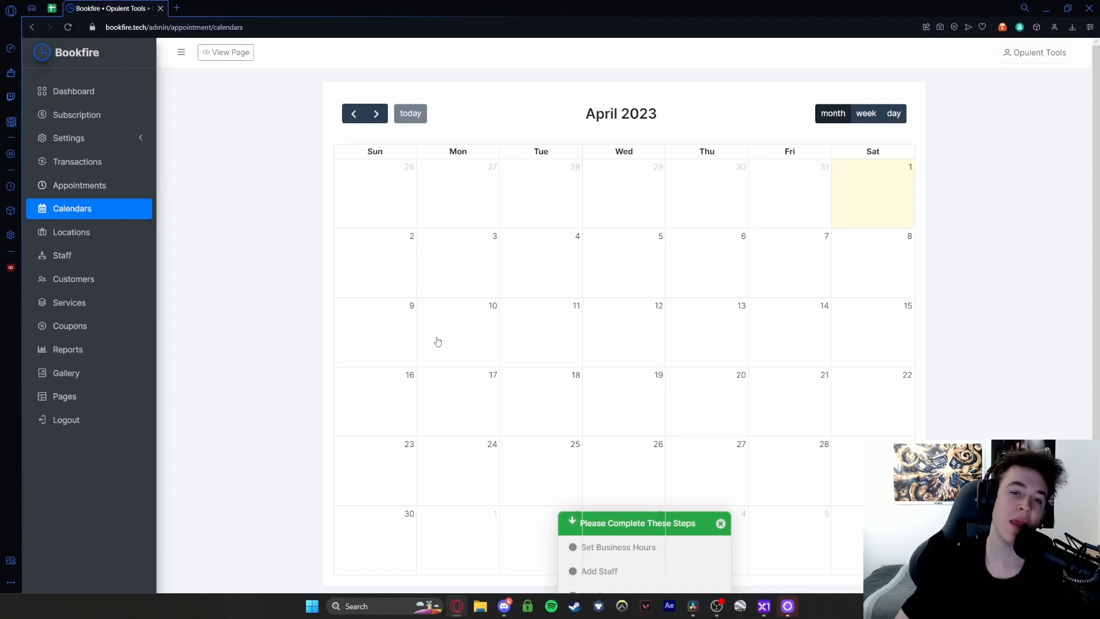
{"action": "left_click", "coordinate": [866, 114]}
{"action": "left_click", "coordinate": [893, 114]}
{"action": "left_click", "coordinate": [865, 114]}
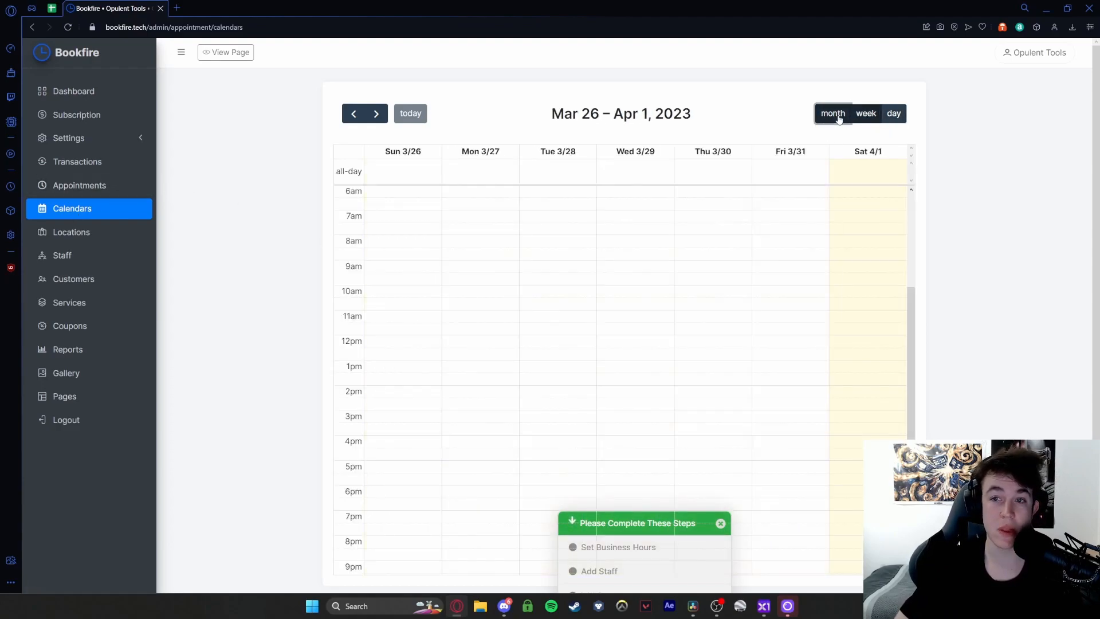
{"action": "left_click", "coordinate": [833, 114]}
{"action": "scroll", "coordinate": [695, 208], "scroll_direction": "down", "scroll_amount": 2}
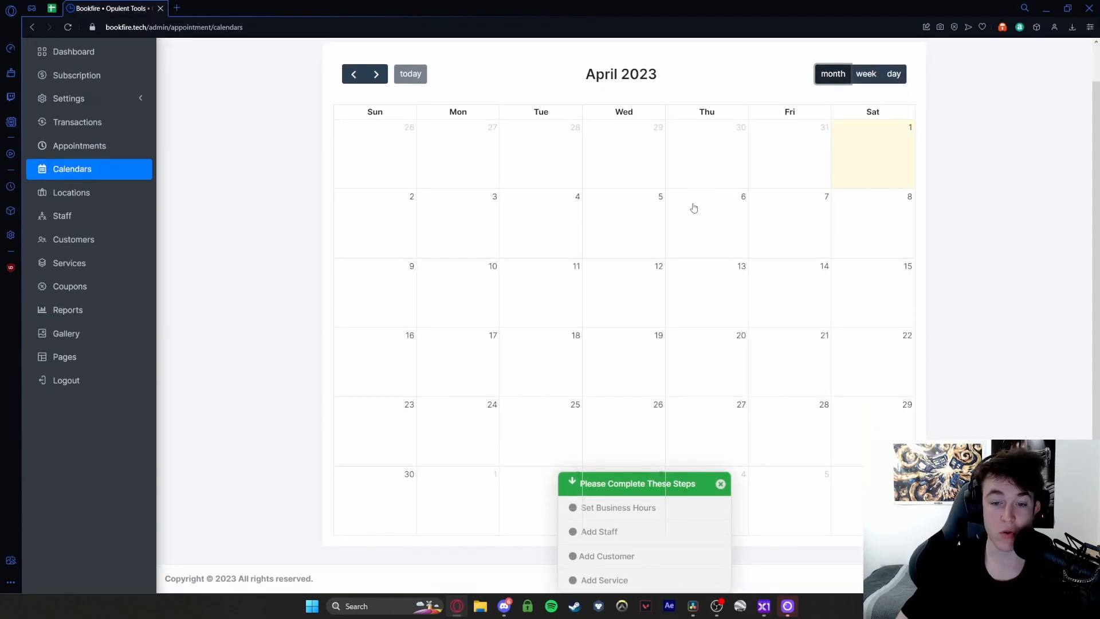
{"action": "scroll", "coordinate": [695, 209], "scroll_direction": "up", "scroll_amount": 2}
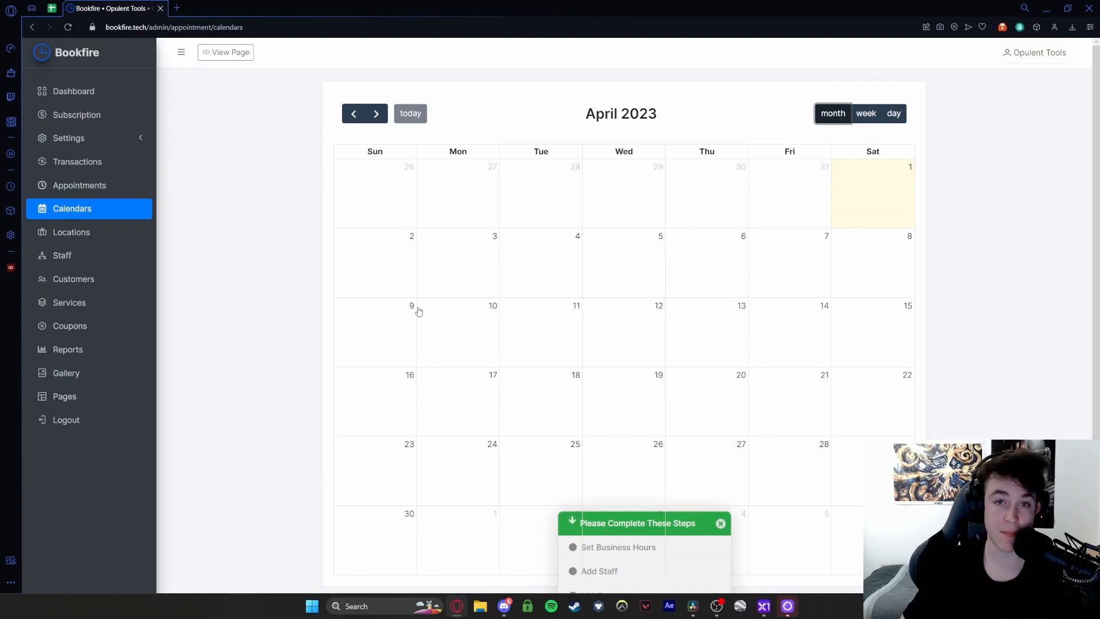
- Switch on Enable Locations and start a blank Create New location form
{"action": "left_click", "coordinate": [88, 233]}
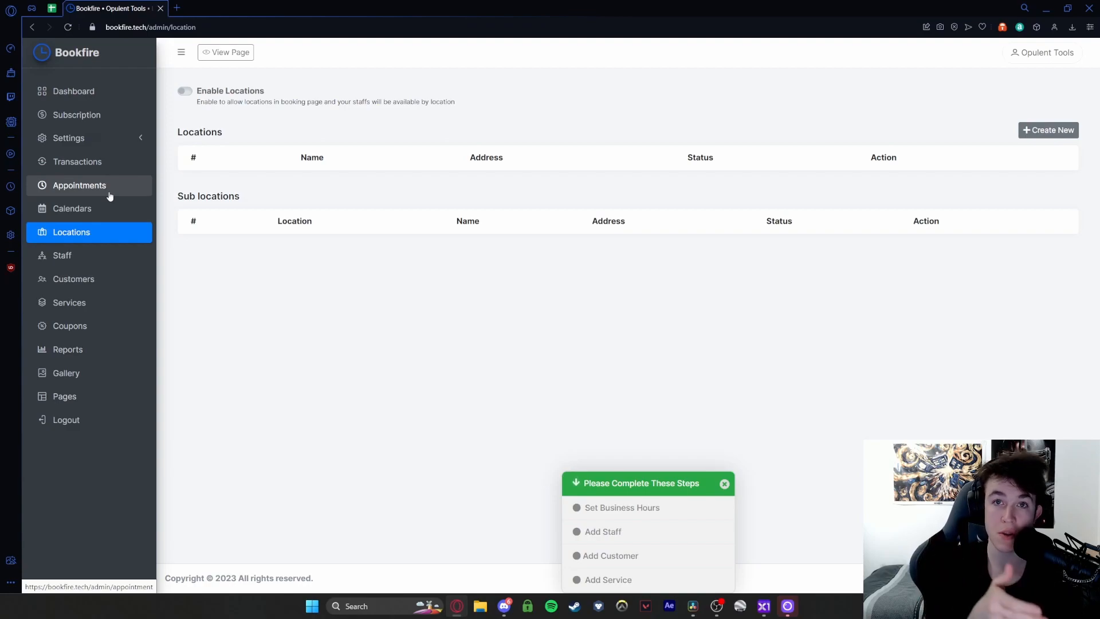
{"action": "left_click", "coordinate": [183, 92]}
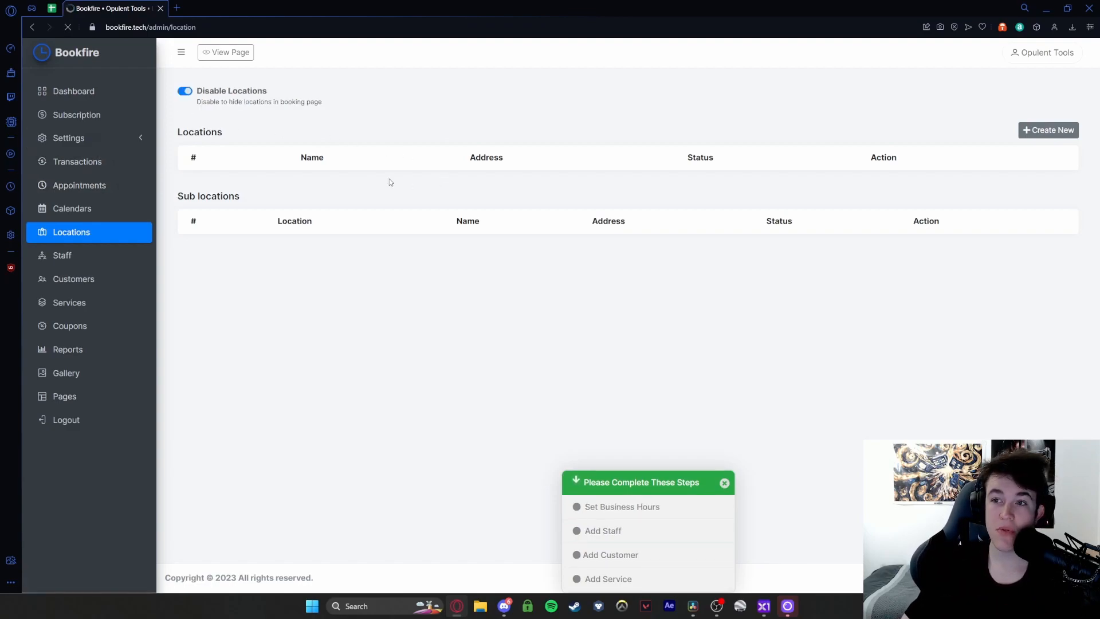
{"action": "left_click", "coordinate": [1048, 130]}
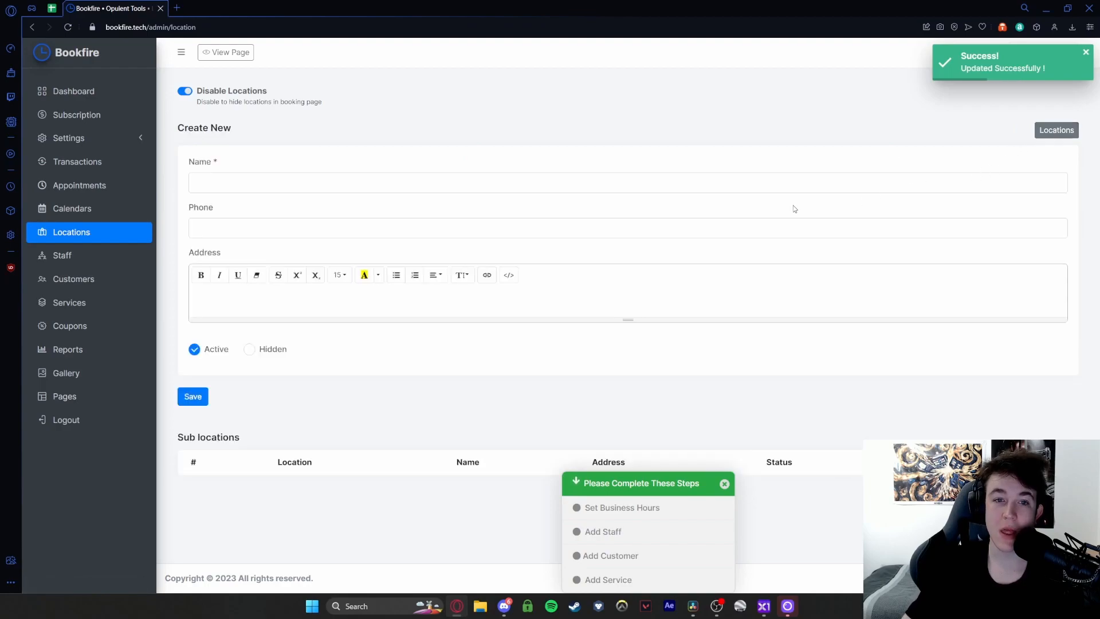
{"action": "left_click", "coordinate": [321, 293]}
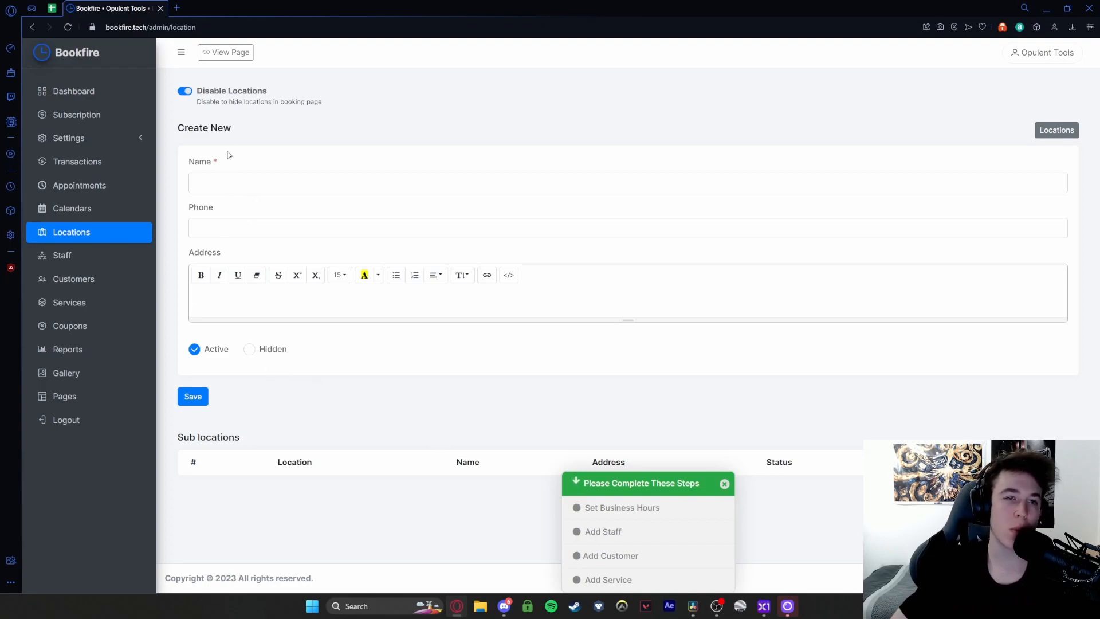
- Save an active location named 'Location 1' with its phone number and street address
{"action": "left_click", "coordinate": [242, 180]}
{"action": "type", "text": "Location 1"}
{"action": "key", "text": "Tab"}
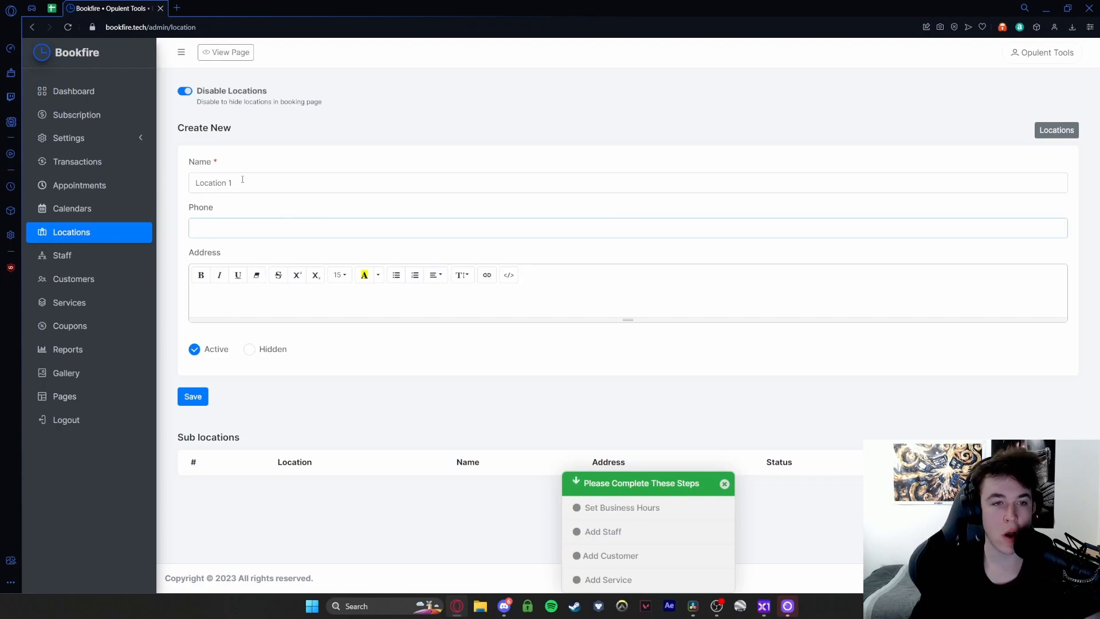
{"action": "type", "text": "01234 567890"}
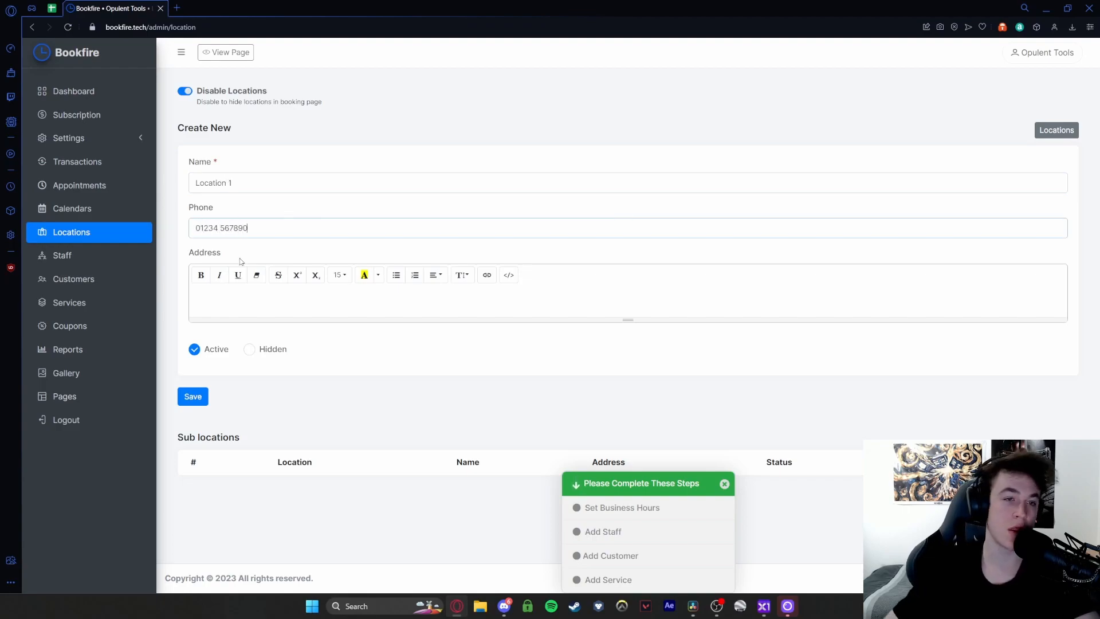
{"action": "left_click", "coordinate": [245, 296]}
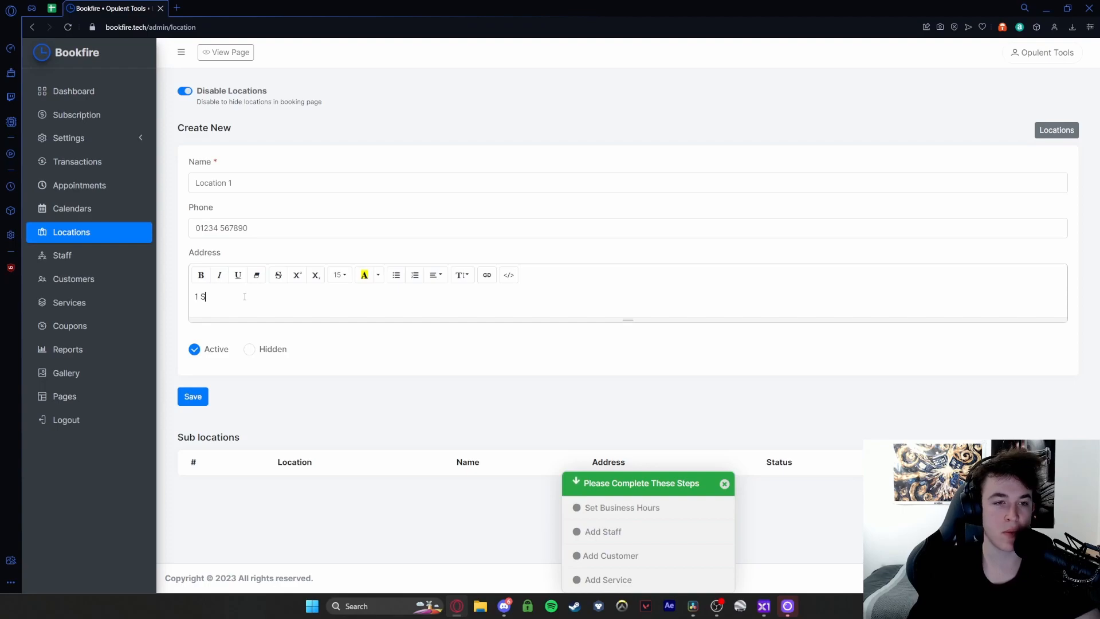
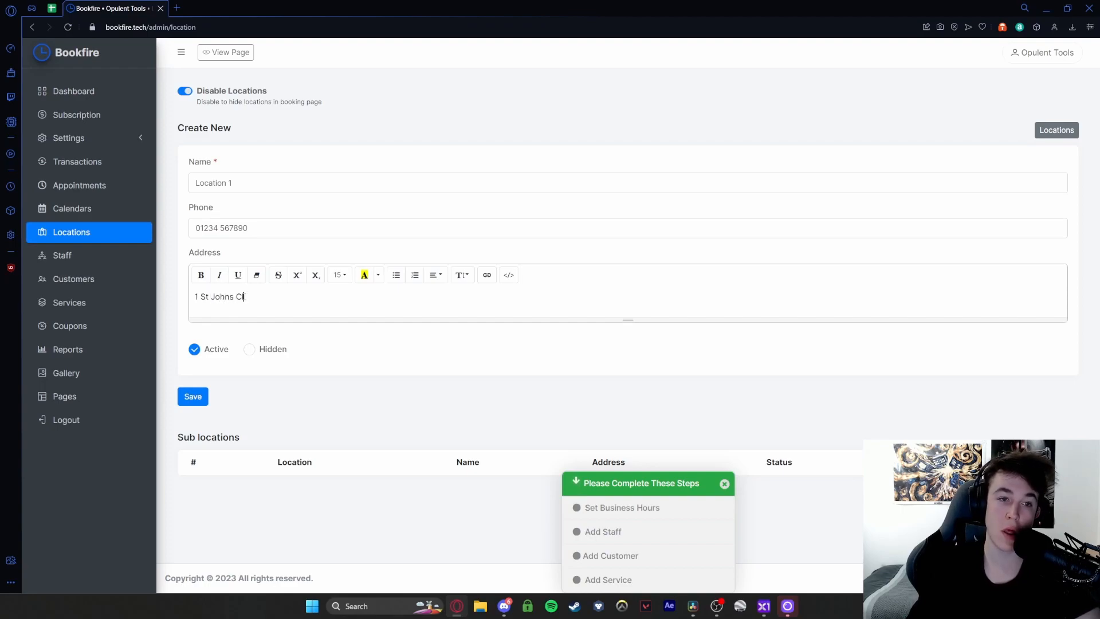
{"action": "key", "text": "Return"}
{"action": "left_click", "coordinate": [181, 415]}
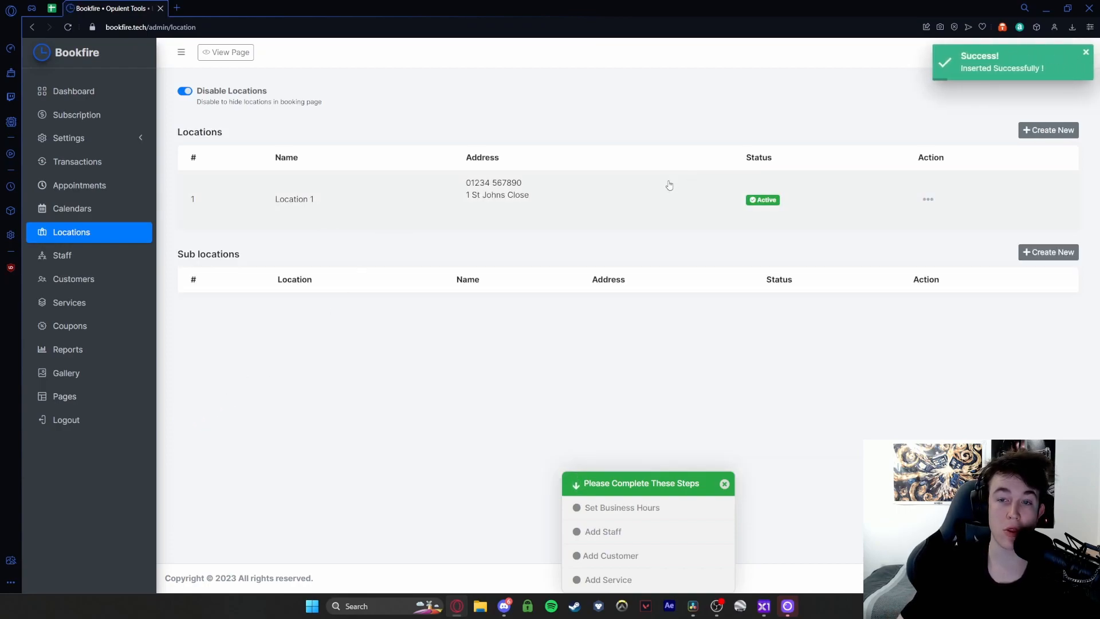
- Start a new staff member from the Staff page, entering their name and email
{"action": "left_click", "coordinate": [143, 253]}
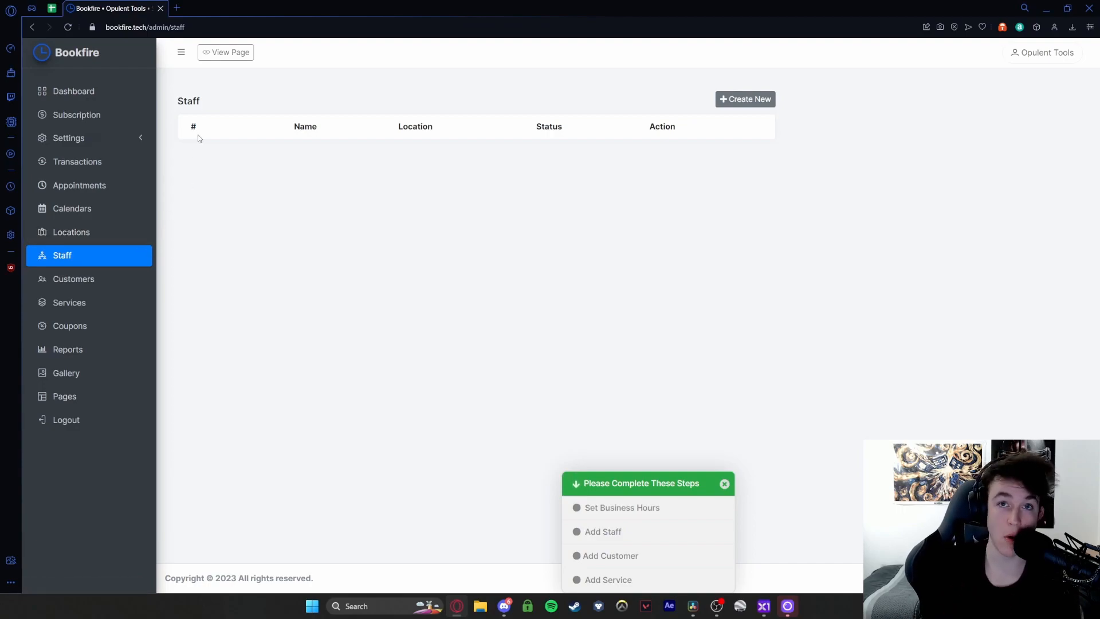
{"action": "left_click", "coordinate": [745, 99]}
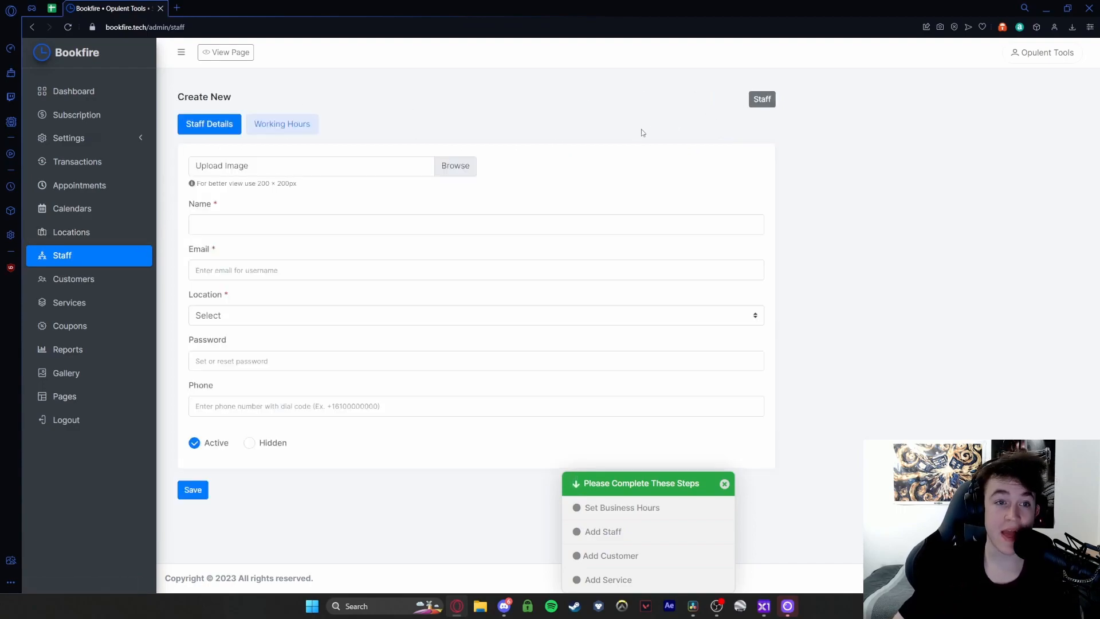
{"action": "left_click", "coordinate": [296, 223]}
{"action": "type", "text": "John Smith"}
{"action": "key", "text": "Tab"}
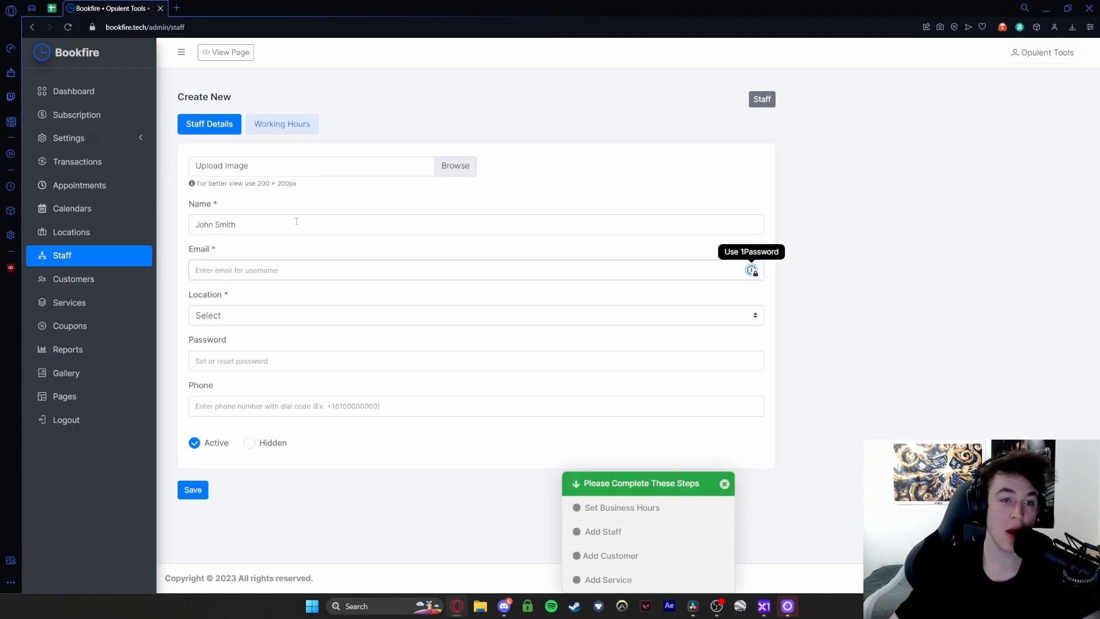
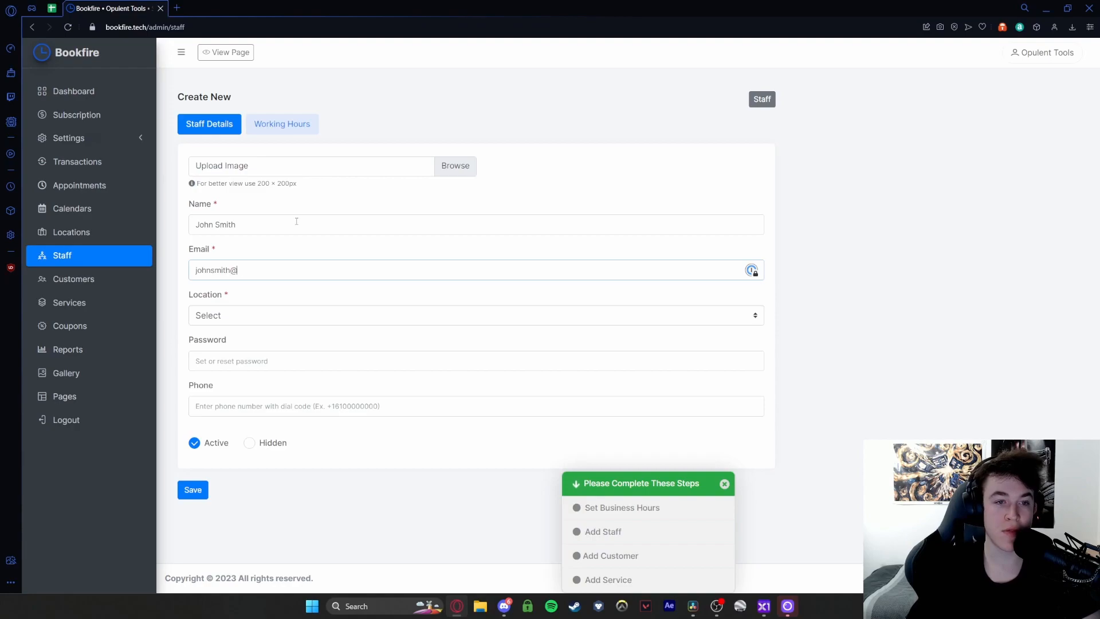
- Assign the staff member to Location 1, leave Branches empty, and save
{"action": "left_click", "coordinate": [234, 313]}
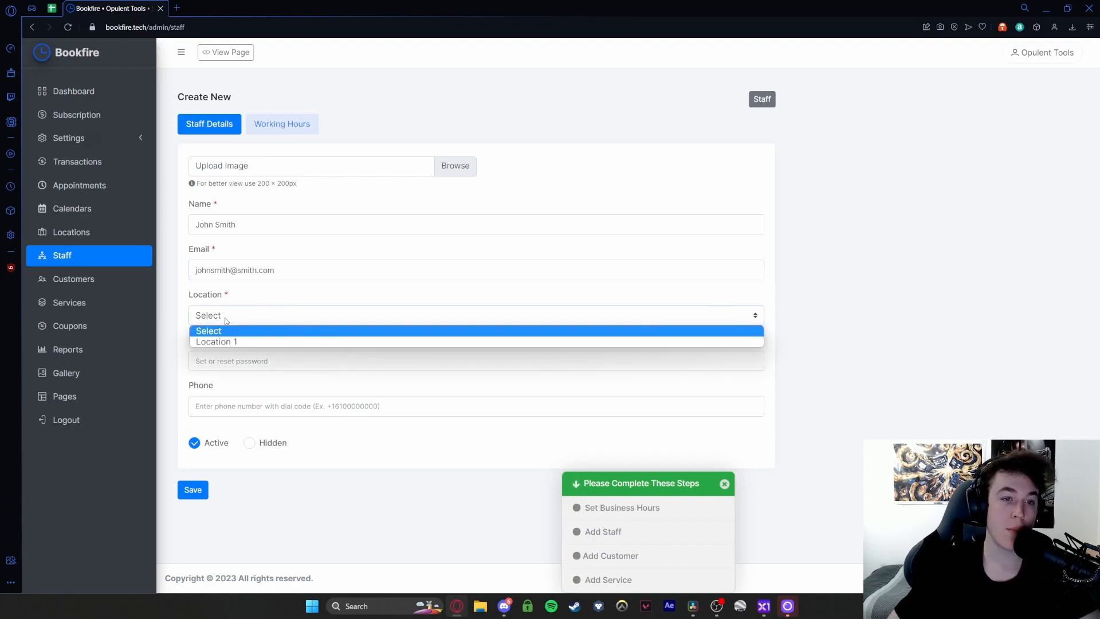
{"action": "left_click", "coordinate": [226, 339]}
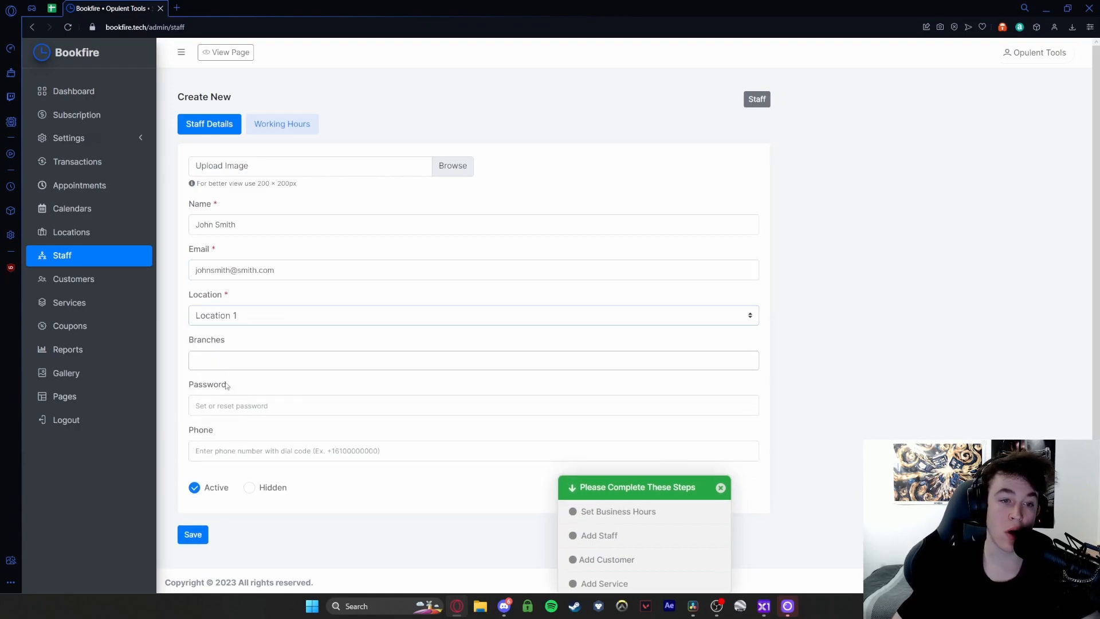
{"action": "left_click", "coordinate": [224, 364]}
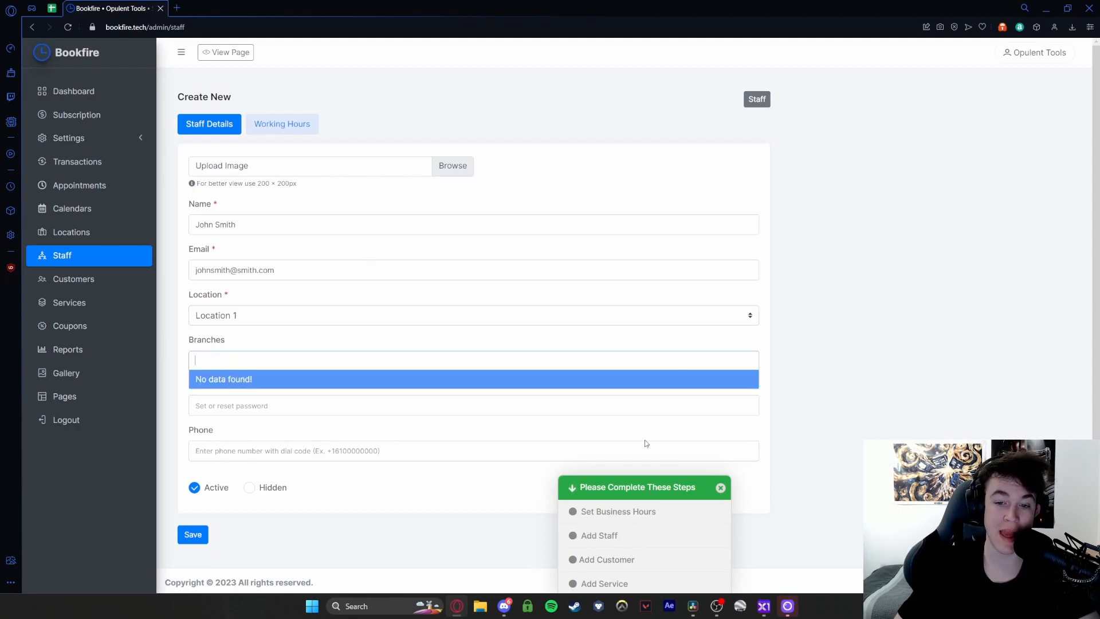
{"action": "left_click", "coordinate": [326, 538]}
{"action": "left_click", "coordinate": [196, 536]}
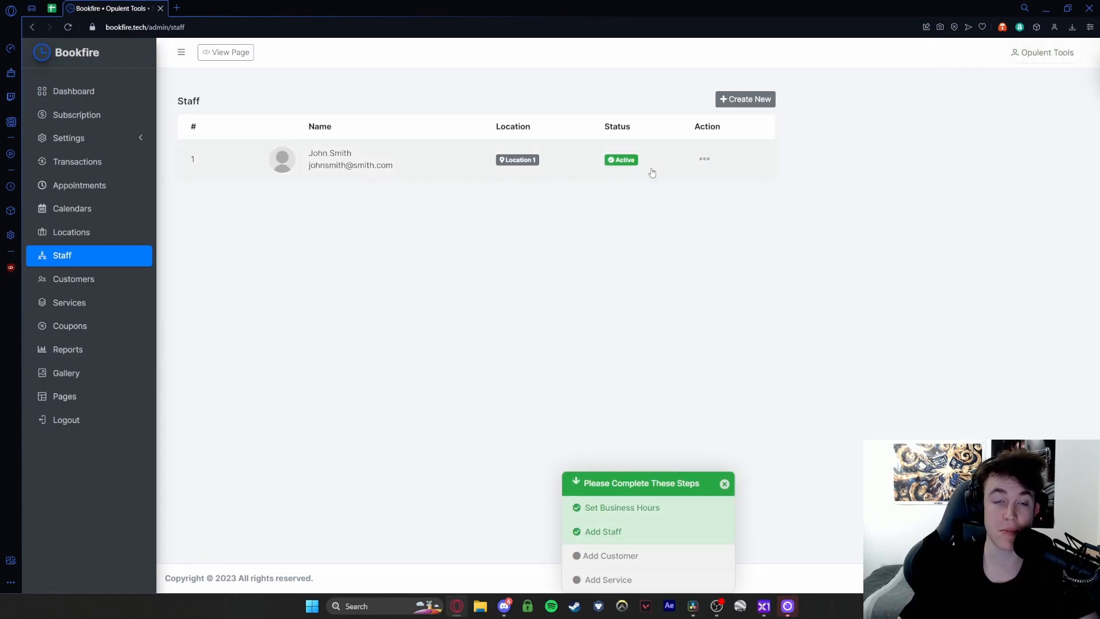
- Step through the new-customer name, email, password and phone fields unsaved, then go to Services
{"action": "left_click", "coordinate": [70, 282]}
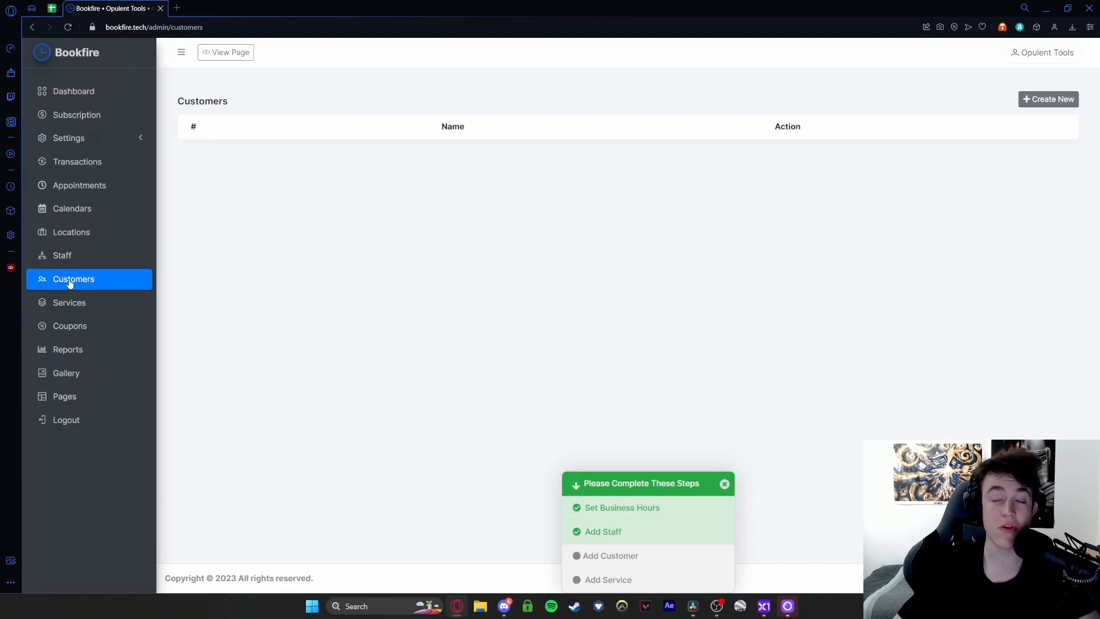
{"action": "left_click", "coordinate": [1040, 101]}
{"action": "left_click", "coordinate": [399, 150]}
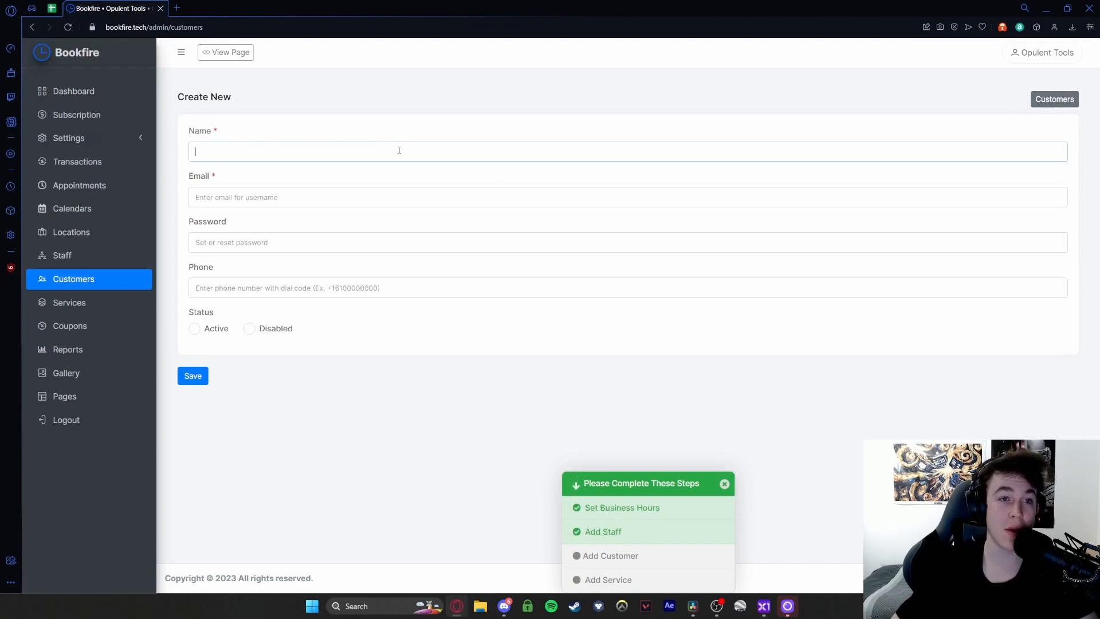
{"action": "left_click", "coordinate": [216, 199]}
{"action": "left_click", "coordinate": [216, 245]}
{"action": "left_click", "coordinate": [213, 290]}
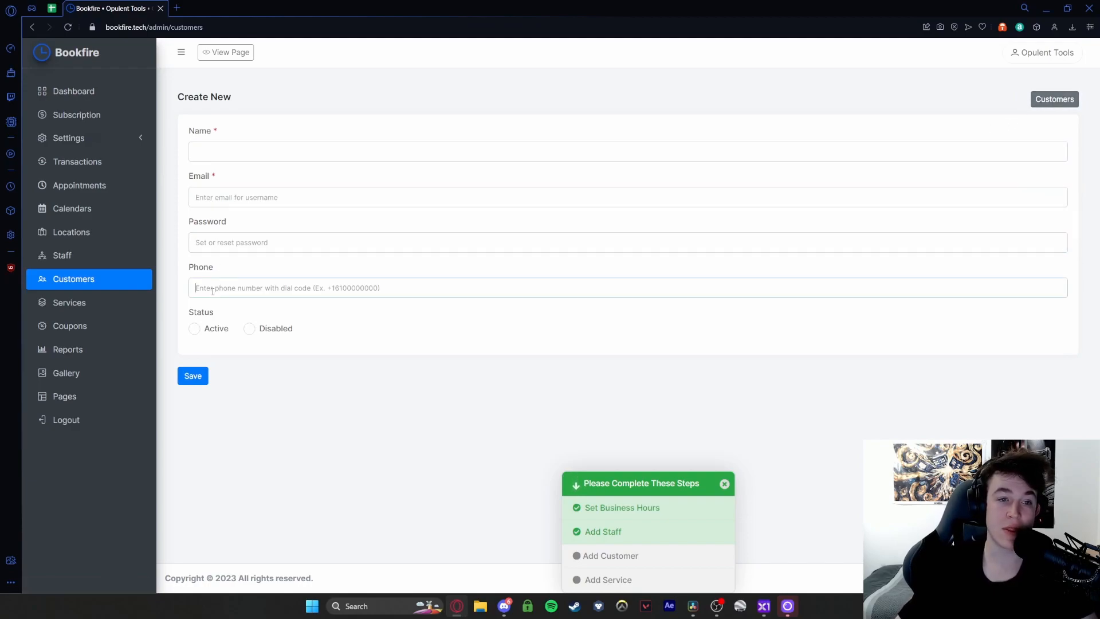
{"action": "left_click", "coordinate": [95, 300]}
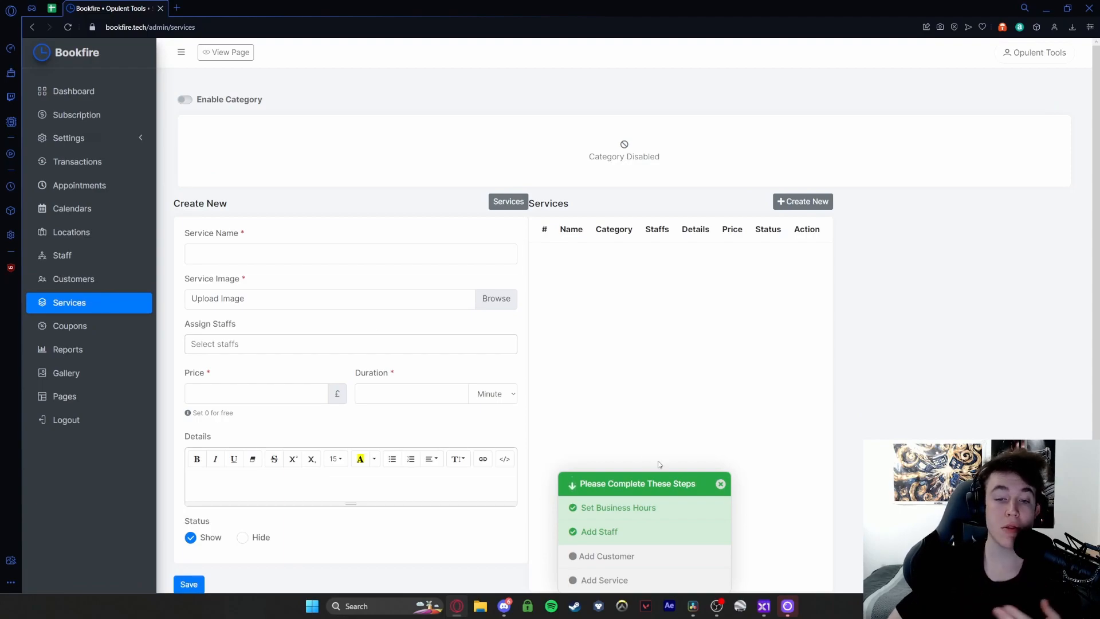
- Name the new service Haircut, assign the staff member and enter the 13.99 price
{"action": "left_click", "coordinate": [720, 484]}
{"action": "scroll", "coordinate": [630, 458], "scroll_direction": "down", "scroll_amount": 2}
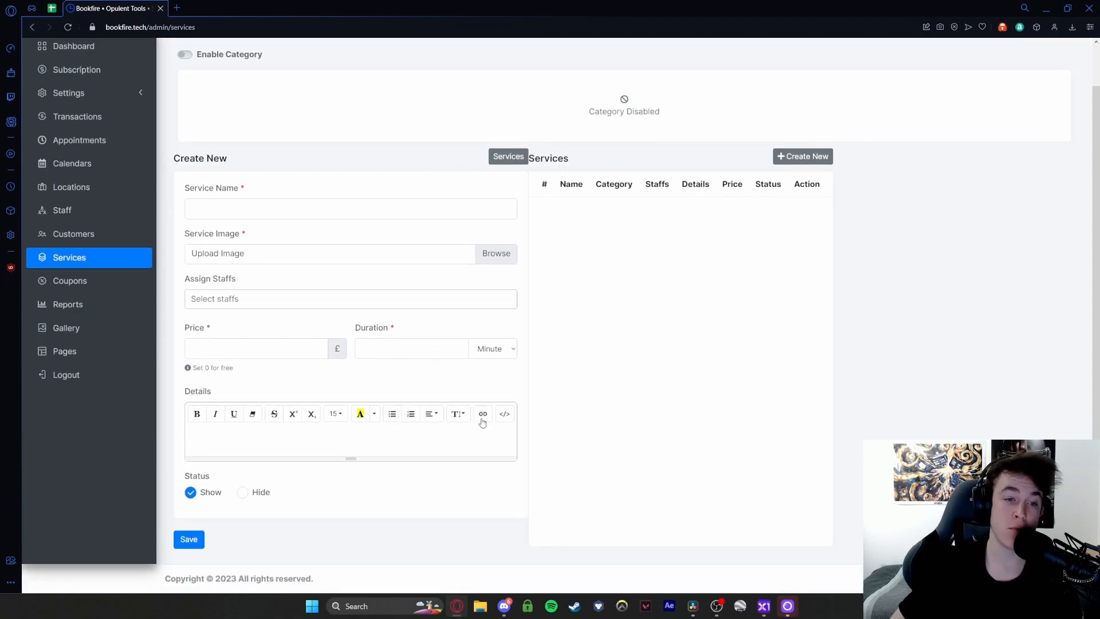
{"action": "scroll", "coordinate": [490, 417], "scroll_direction": "up", "scroll_amount": 2}
{"action": "left_click", "coordinate": [291, 251]}
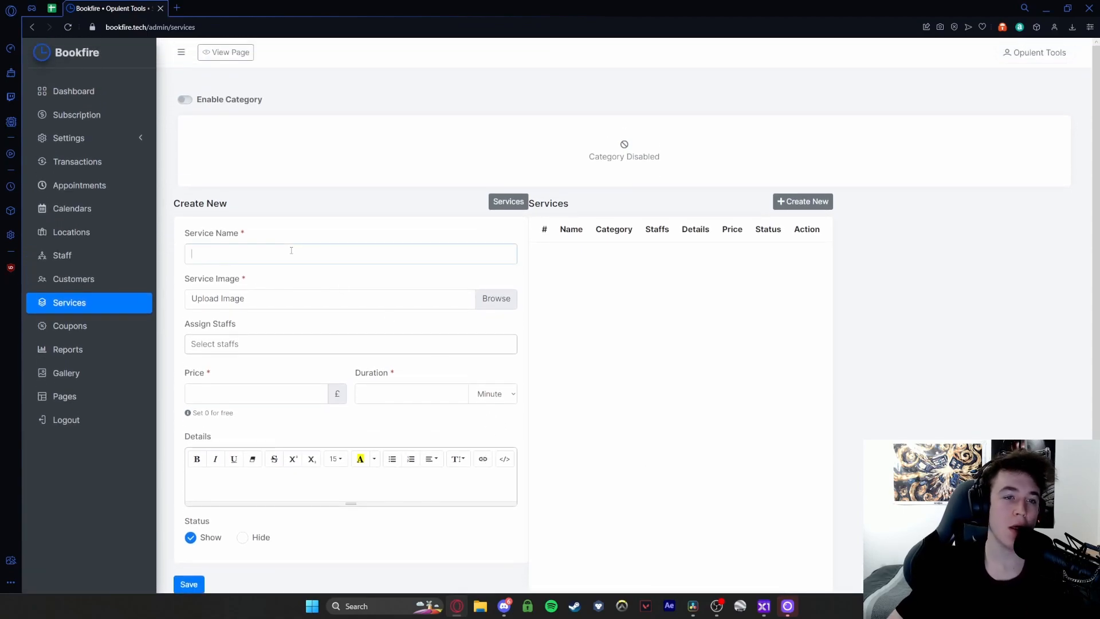
{"action": "type", "text": "HG"}
{"action": "type", "text": "ircut"}
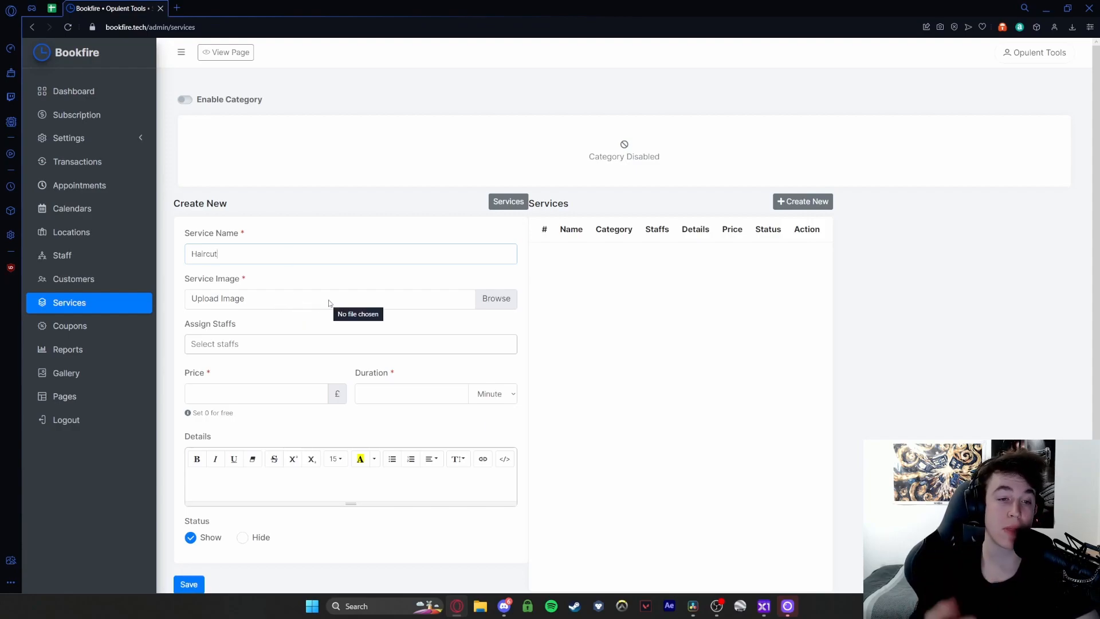
{"action": "left_click", "coordinate": [289, 344]}
{"action": "left_click", "coordinate": [238, 365]}
{"action": "left_click", "coordinate": [229, 393]}
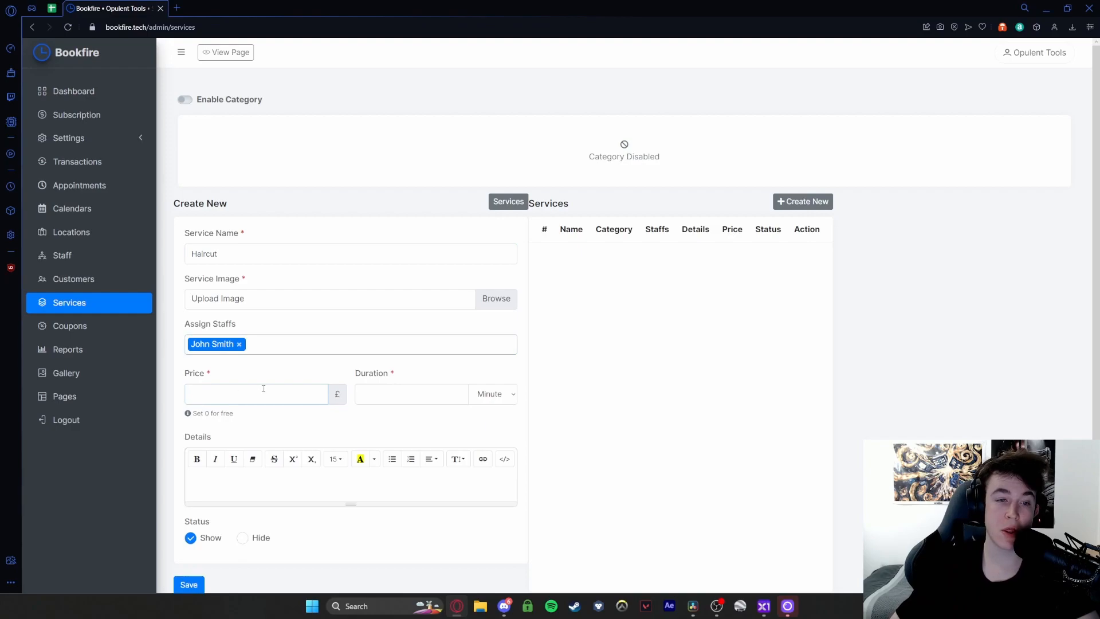
{"action": "type", "text": "13.99"}
- Give it a 30-minute duration and the description 'A very simple haircut', then save it
{"action": "left_click", "coordinate": [392, 391]}
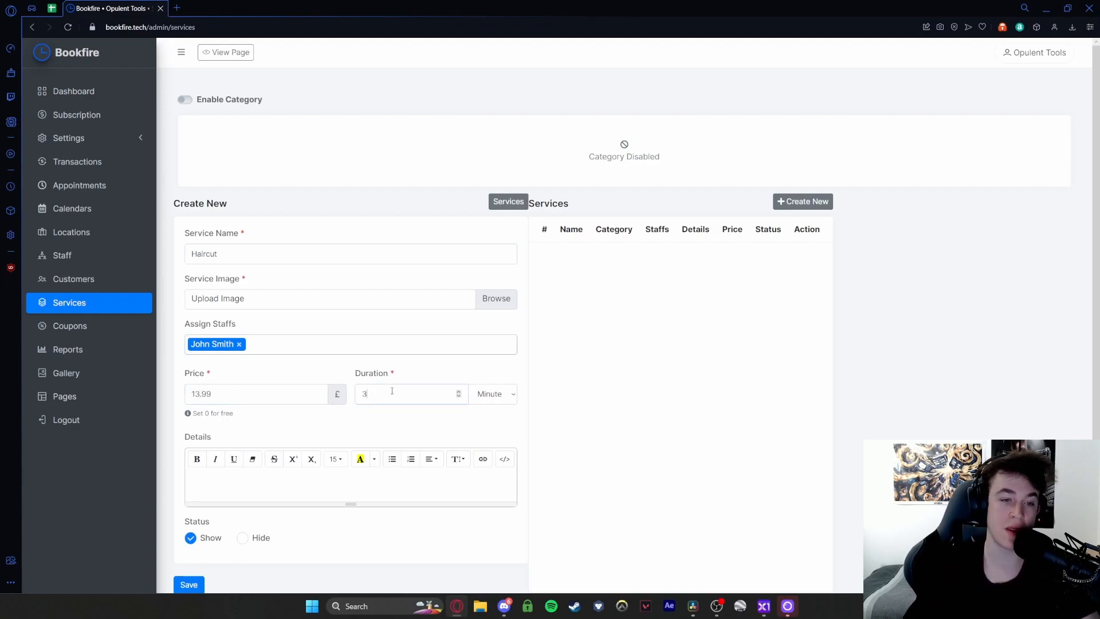
{"action": "type", "text": "A simp"}
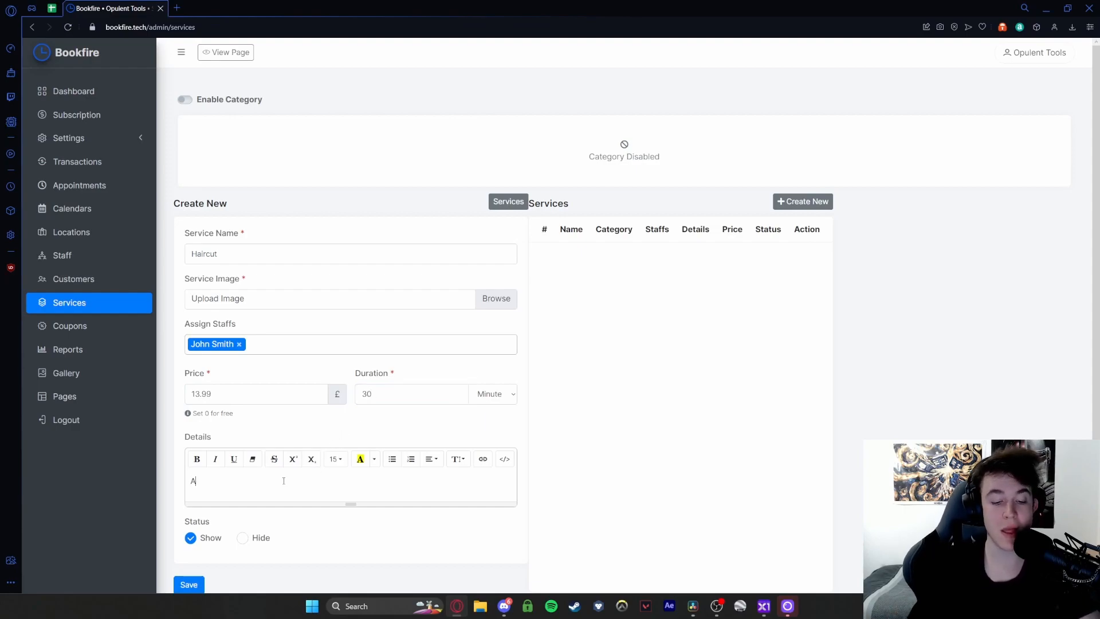
{"action": "key", "text": "ctrl+BackSpace"}
{"action": "key", "text": "ctrl+BackSpace"}
{"action": "type", "text": "A very simple haircut"}
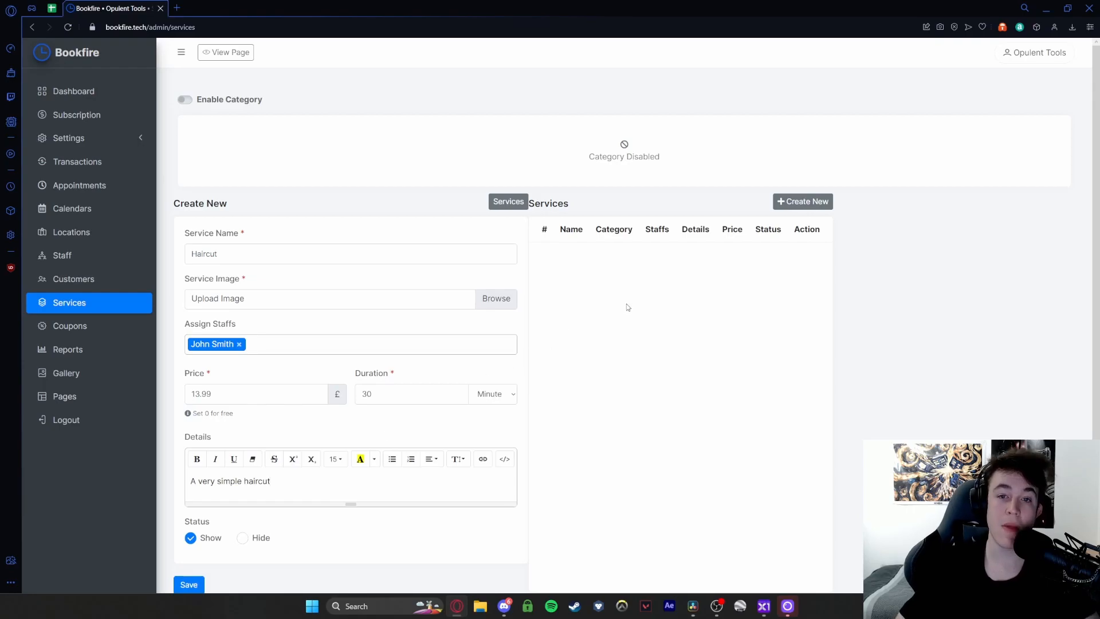
{"action": "scroll", "coordinate": [589, 268], "scroll_direction": "down", "scroll_amount": 1}
{"action": "left_click", "coordinate": [197, 543]}
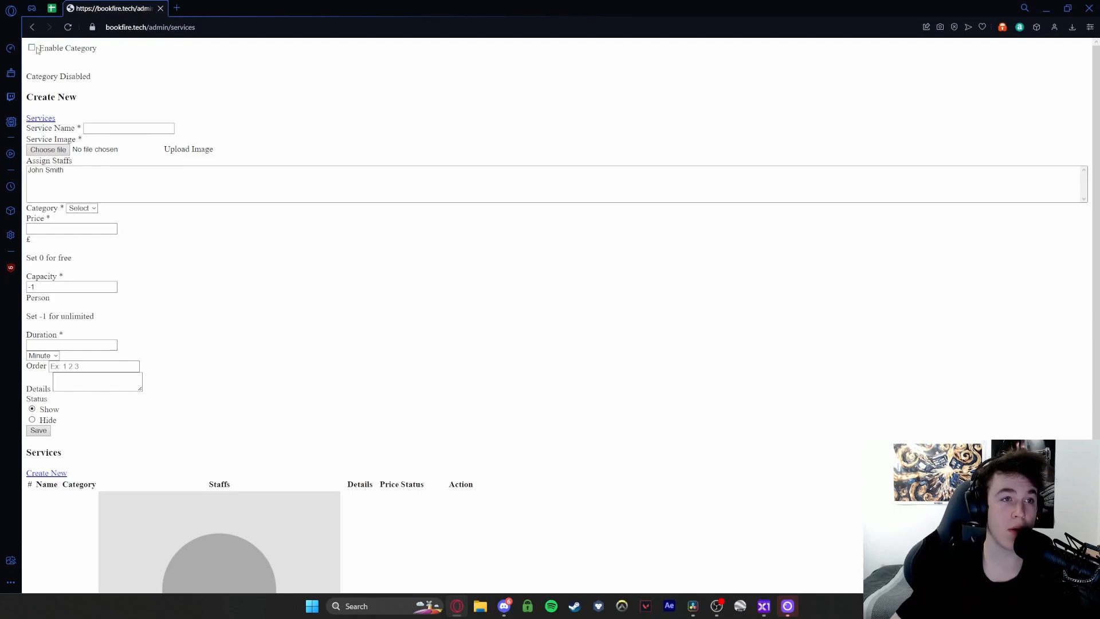
{"action": "scroll", "coordinate": [63, 295], "scroll_direction": "down", "scroll_amount": 1}
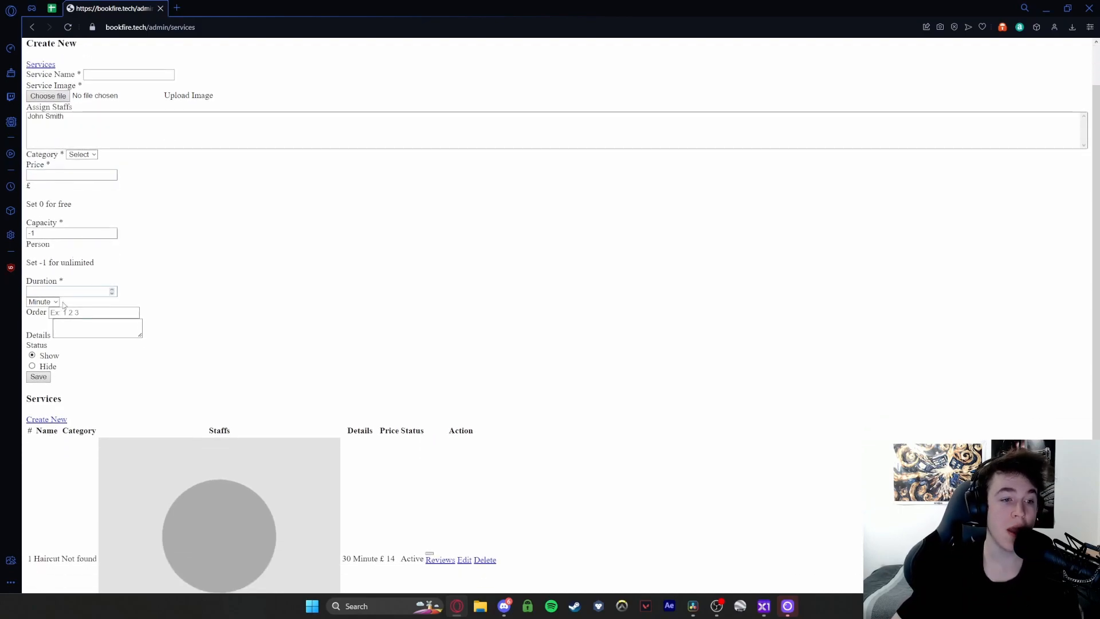
{"action": "left_click", "coordinate": [39, 378]}
- Start a new coupon on the Coupons page and apply it to the Haircut service
{"action": "left_click", "coordinate": [32, 27]}
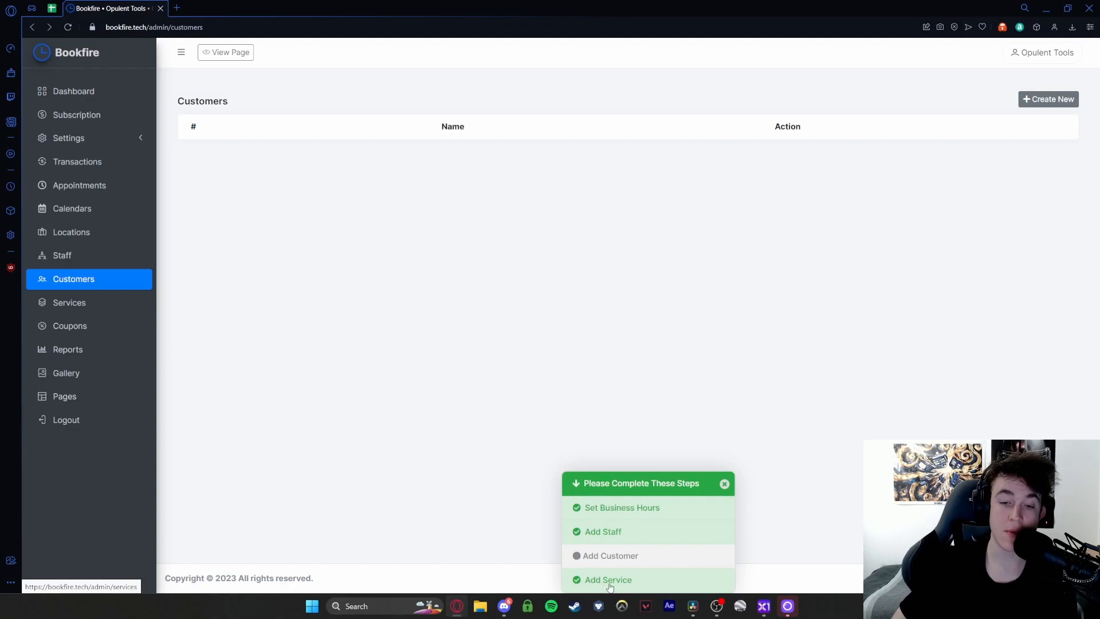
{"action": "left_click", "coordinate": [102, 328]}
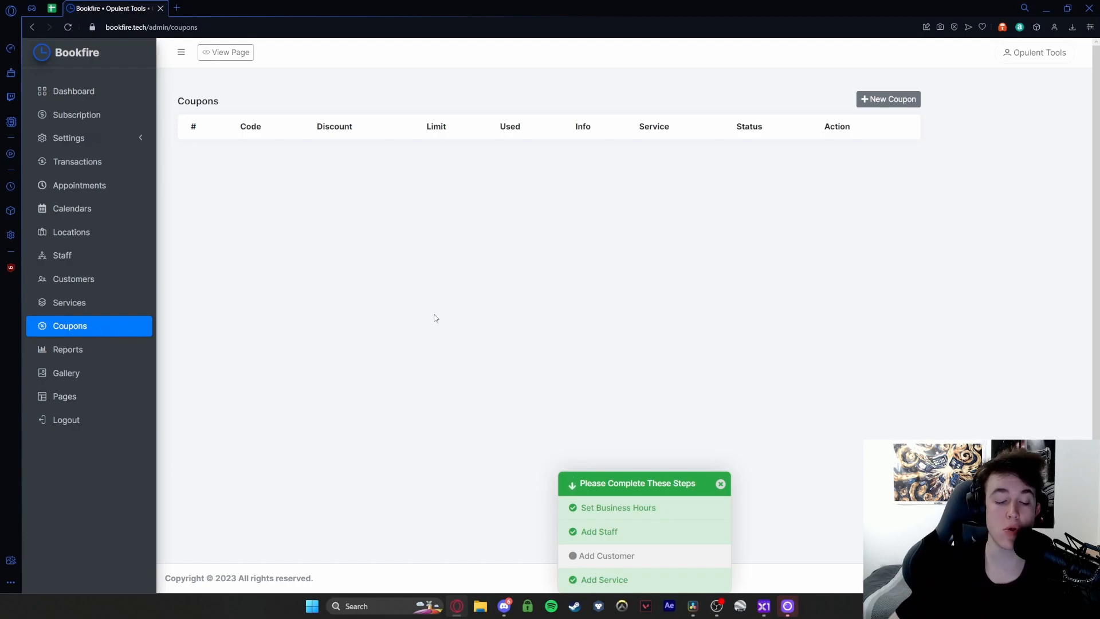
{"action": "left_click", "coordinate": [888, 100]}
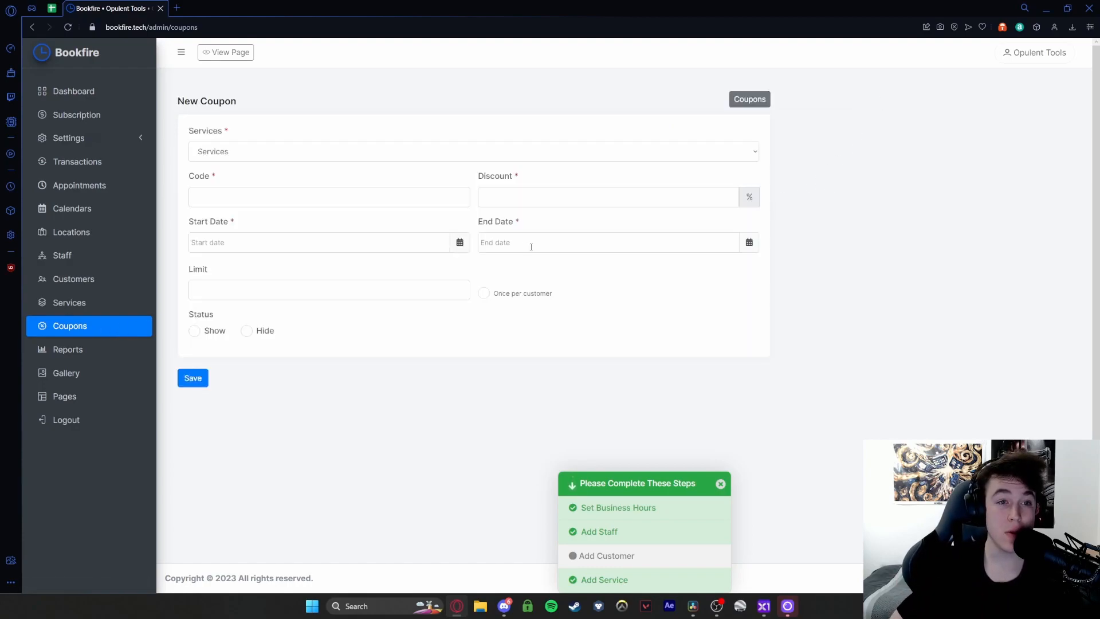
{"action": "left_click", "coordinate": [256, 150]}
{"action": "left_click", "coordinate": [212, 168]}
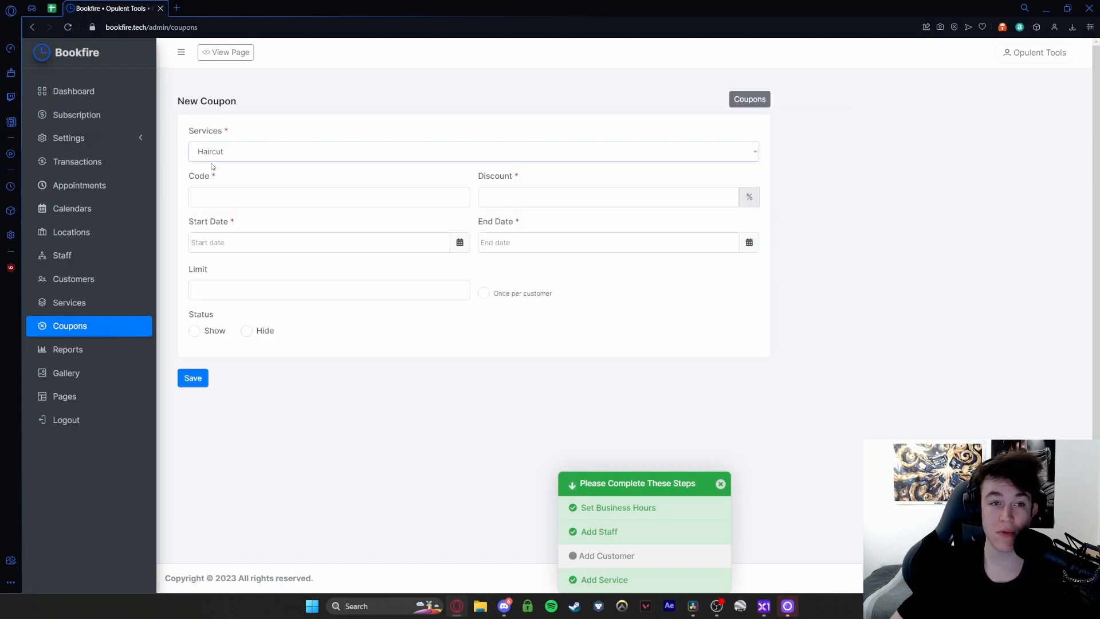
- Enter coupon code FREECUT23 with a 20% discount
{"action": "left_click", "coordinate": [219, 195]}
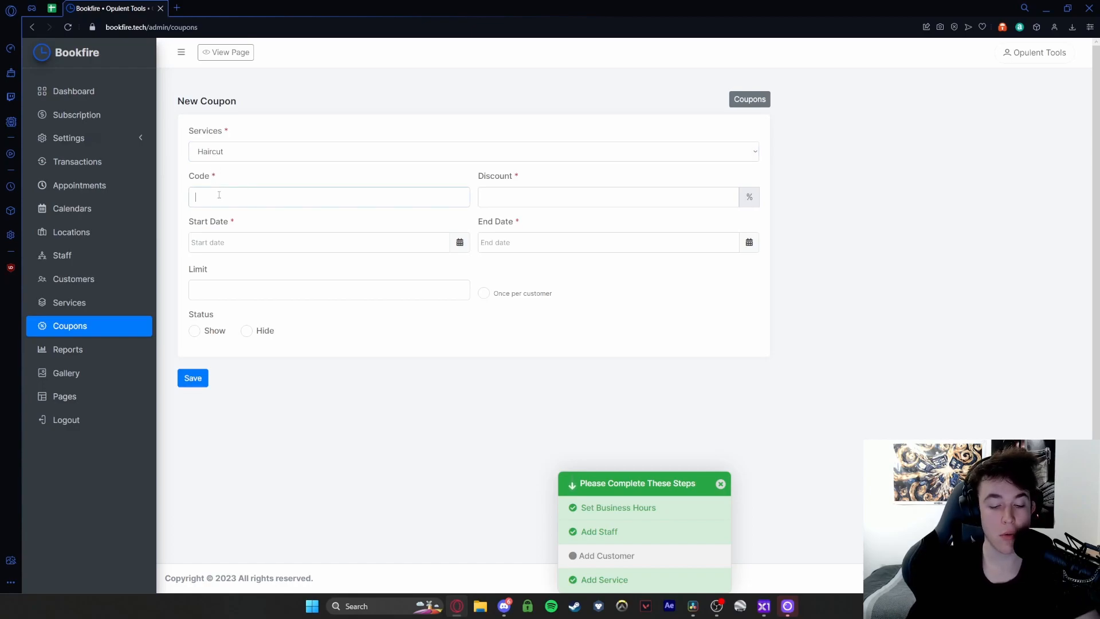
{"action": "type", "text": "FREECUT2"}
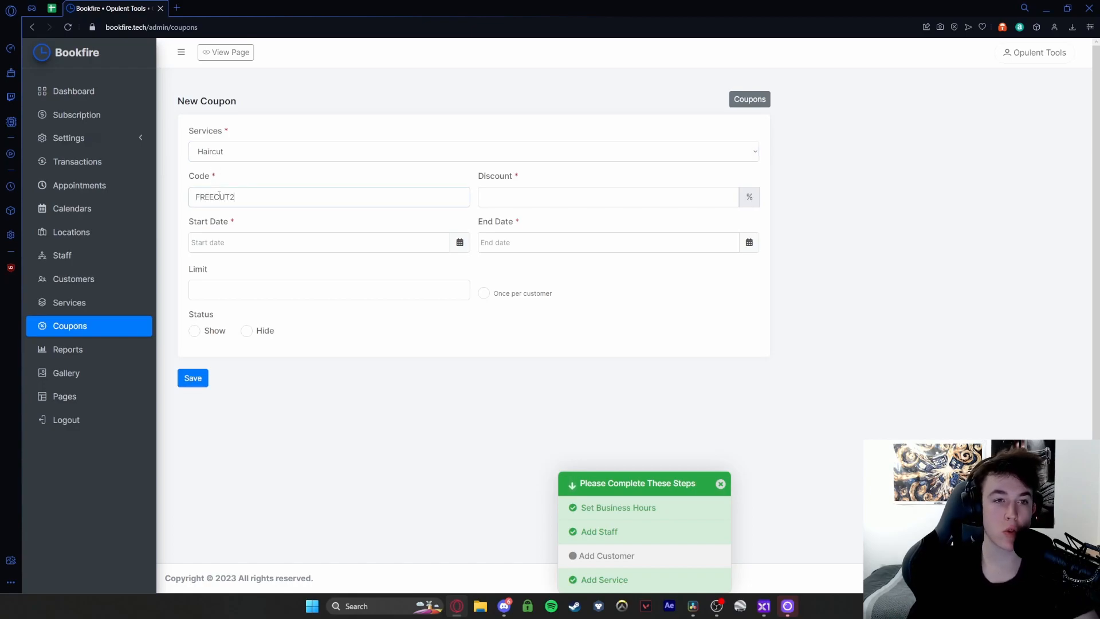
{"action": "type", "text": "3"}
{"action": "left_click", "coordinate": [517, 201]}
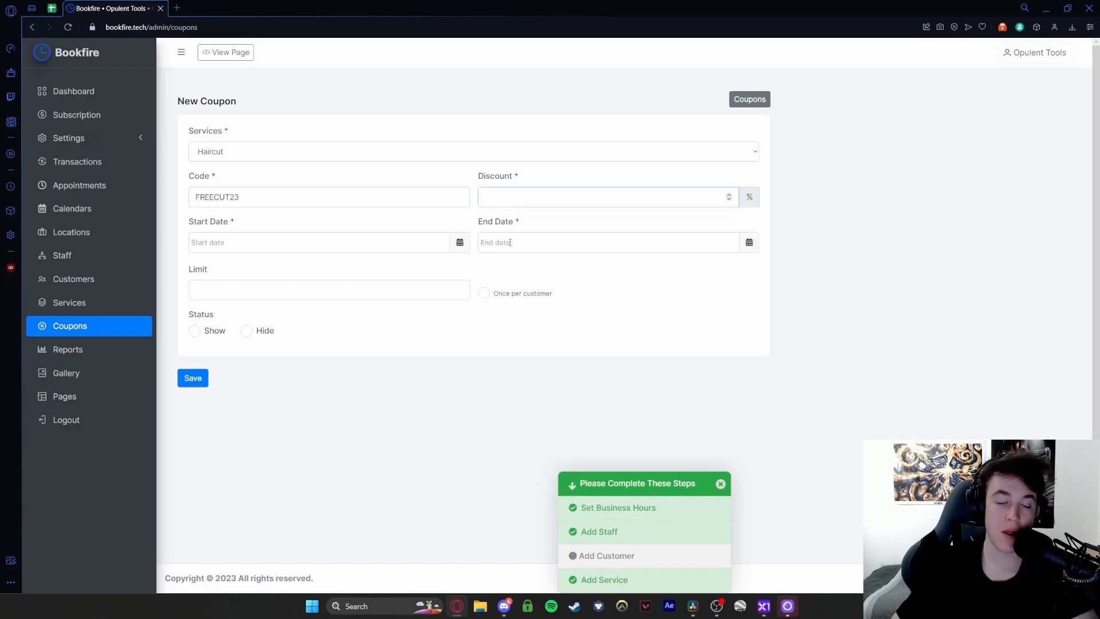
{"action": "type", "text": "20"}
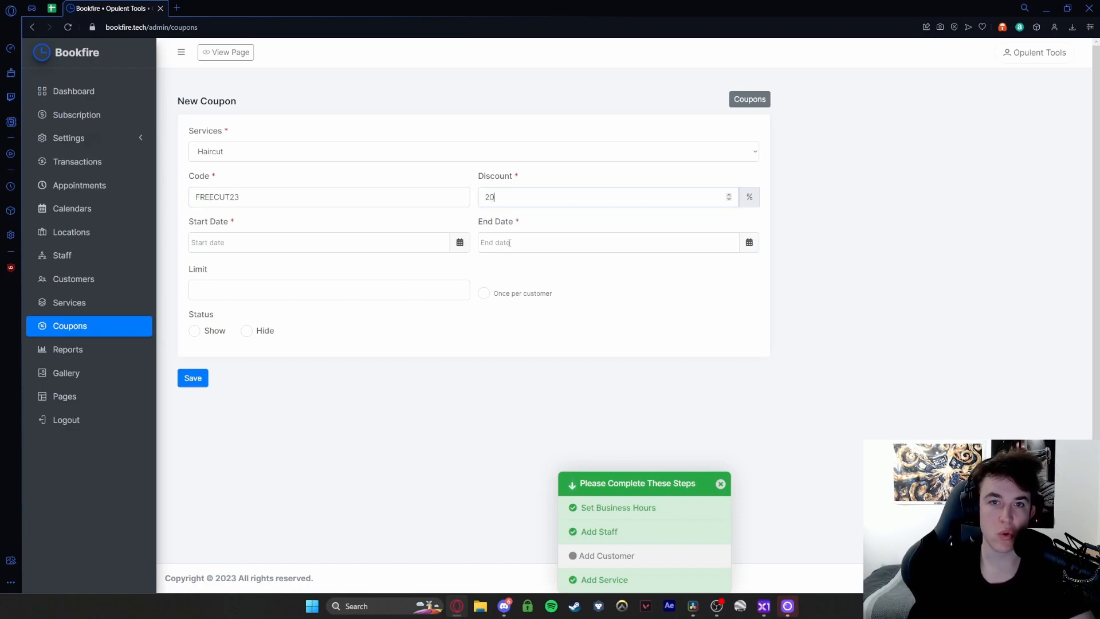
{"action": "left_click", "coordinate": [747, 200]}
{"action": "left_click", "coordinate": [730, 199]}
{"action": "left_click", "coordinate": [729, 194]}
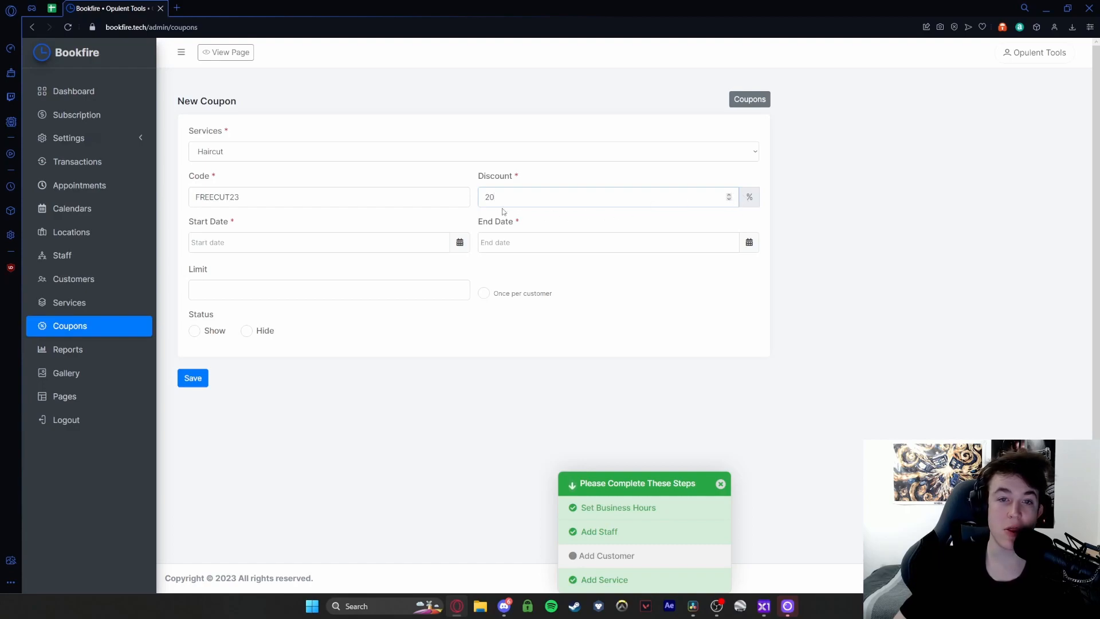
{"action": "left_click", "coordinate": [729, 200]}
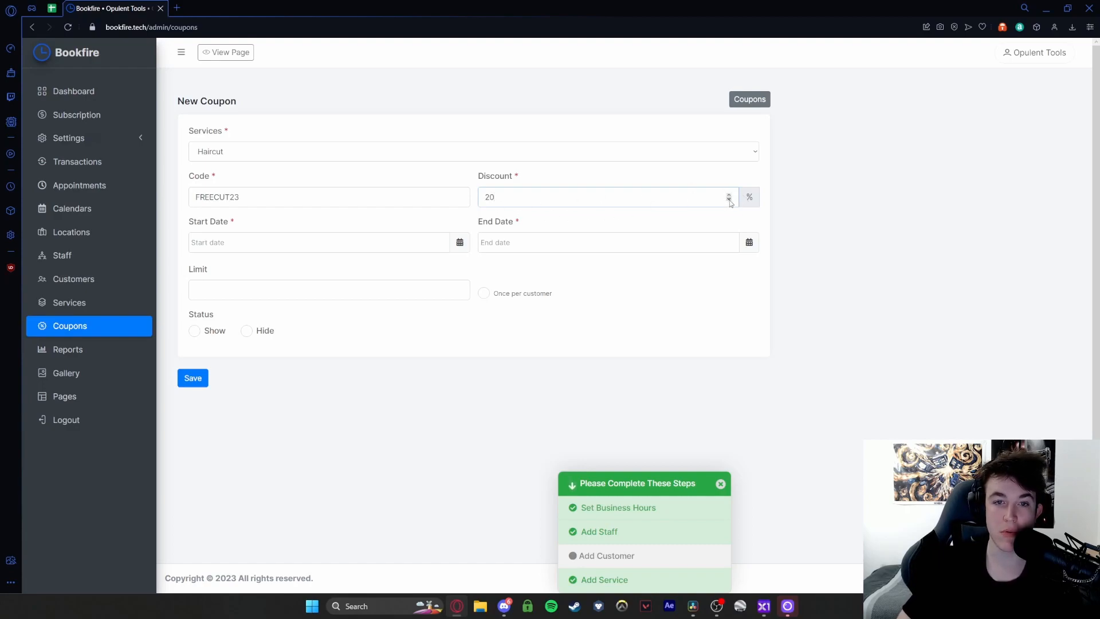
{"action": "double_click", "coordinate": [753, 197]}
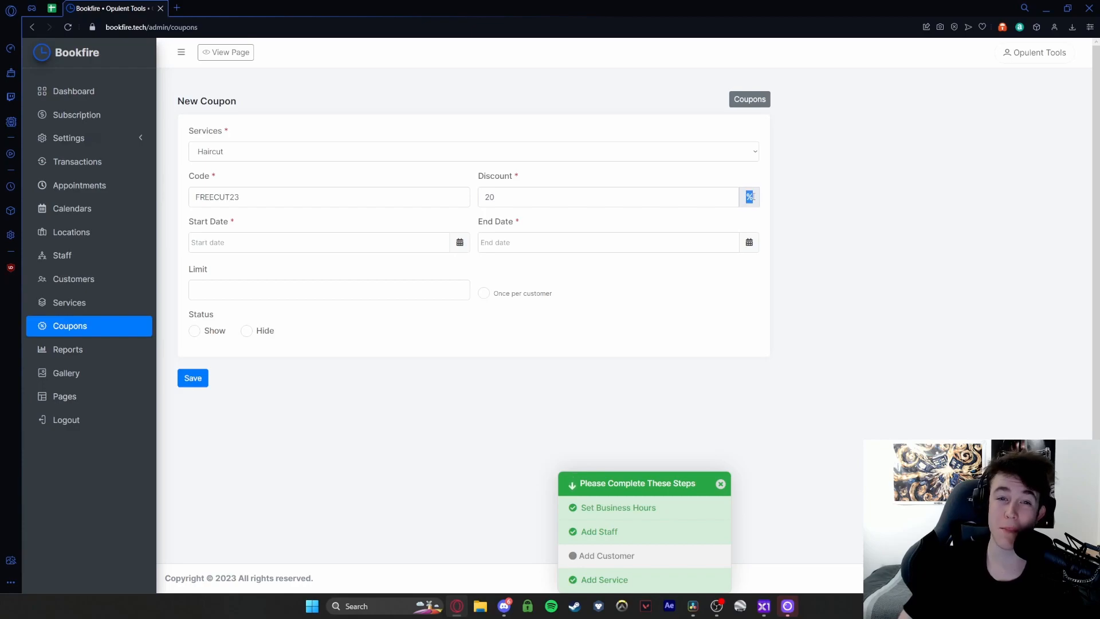
{"action": "left_click", "coordinate": [751, 205]}
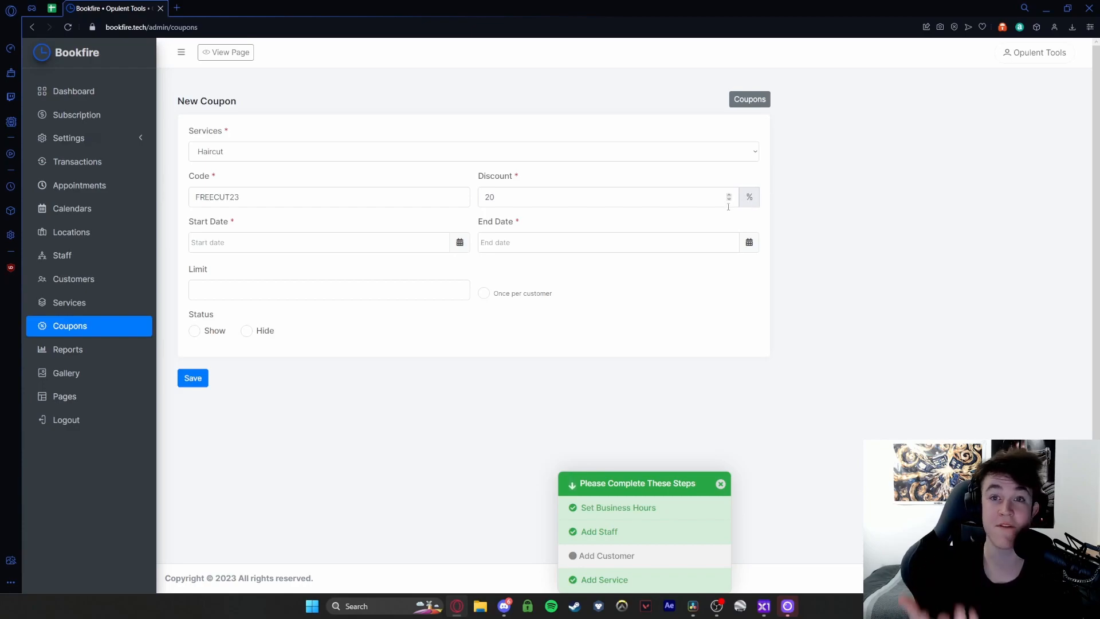
- Make the coupon valid 1–8 April 2023, once per customer with limit 5, and save it
{"action": "left_click", "coordinate": [349, 243]}
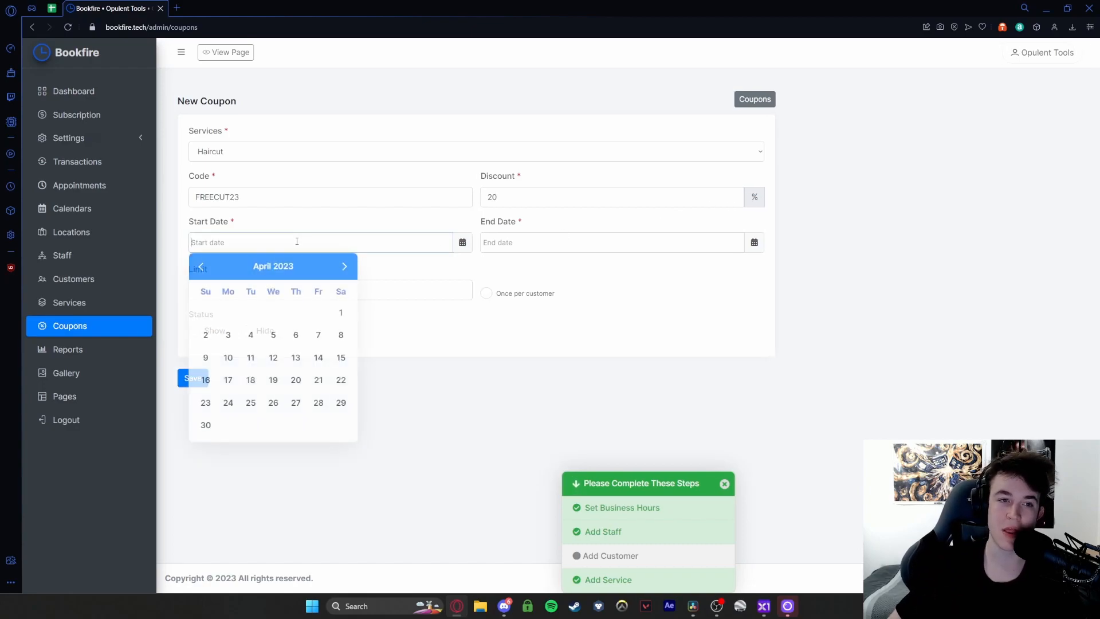
{"action": "left_click", "coordinate": [341, 314]}
{"action": "left_click", "coordinate": [522, 235]}
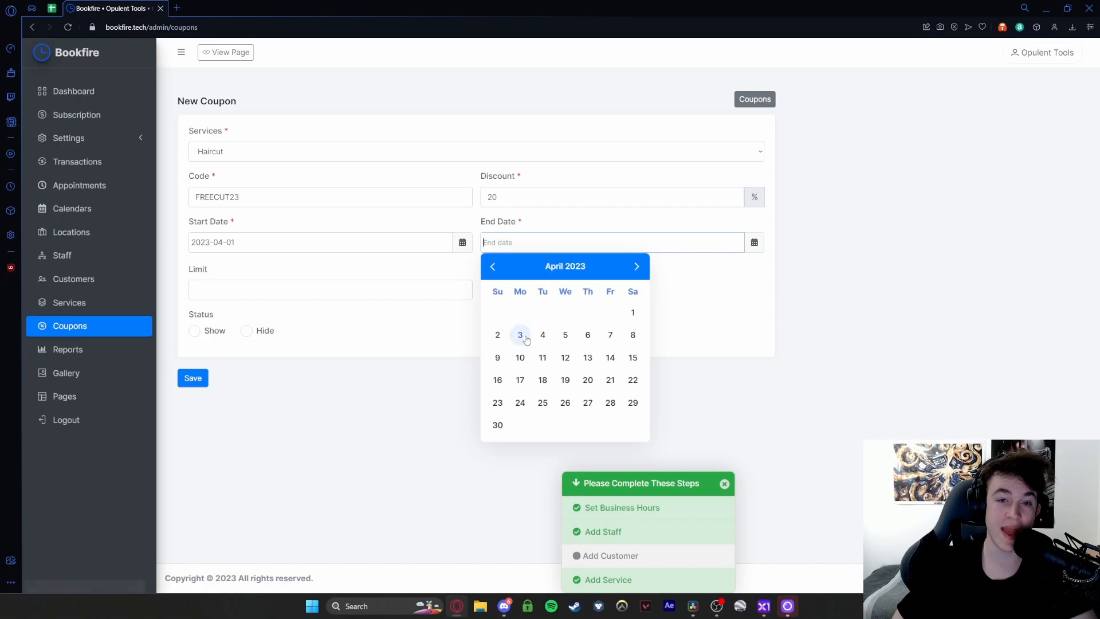
{"action": "left_click", "coordinate": [632, 335]}
{"action": "left_click", "coordinate": [486, 294]}
{"action": "type", "text": "5"}
{"action": "left_click", "coordinate": [191, 378]}
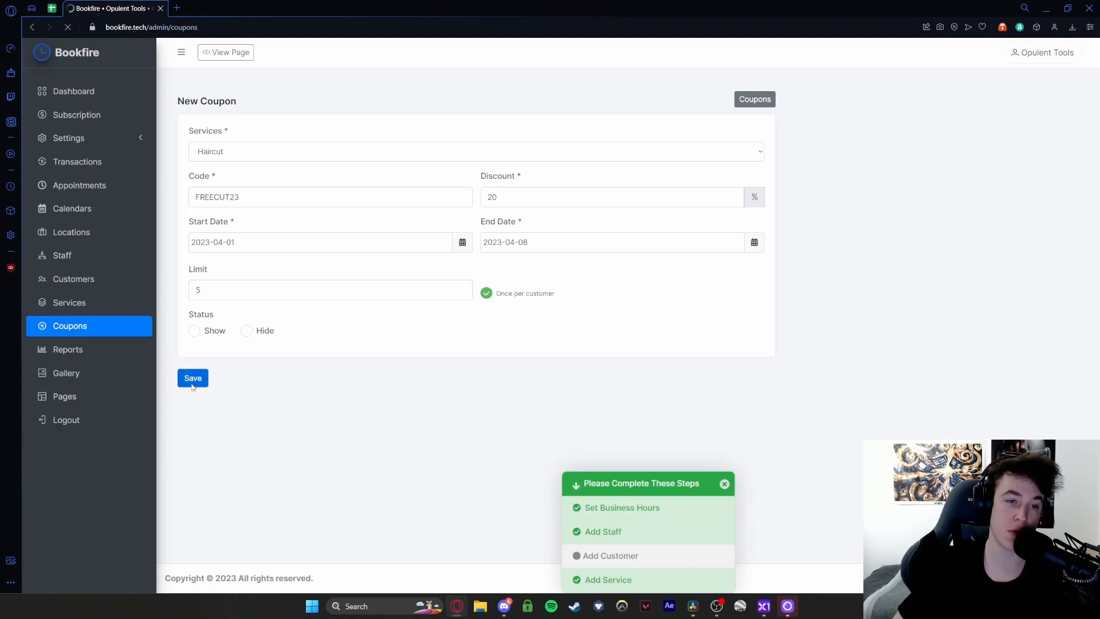
{"action": "left_click", "coordinate": [93, 352]}
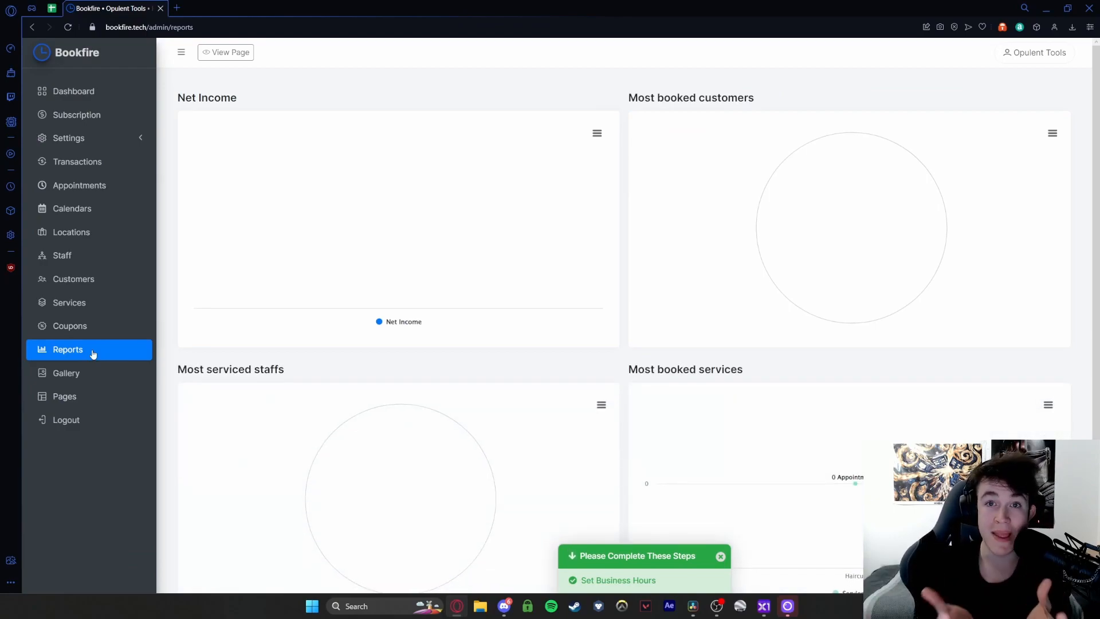
- Review the empty report charts, including Most booked services, then go to the empty Gallery list
{"action": "scroll", "coordinate": [257, 222], "scroll_direction": "down", "scroll_amount": 1}
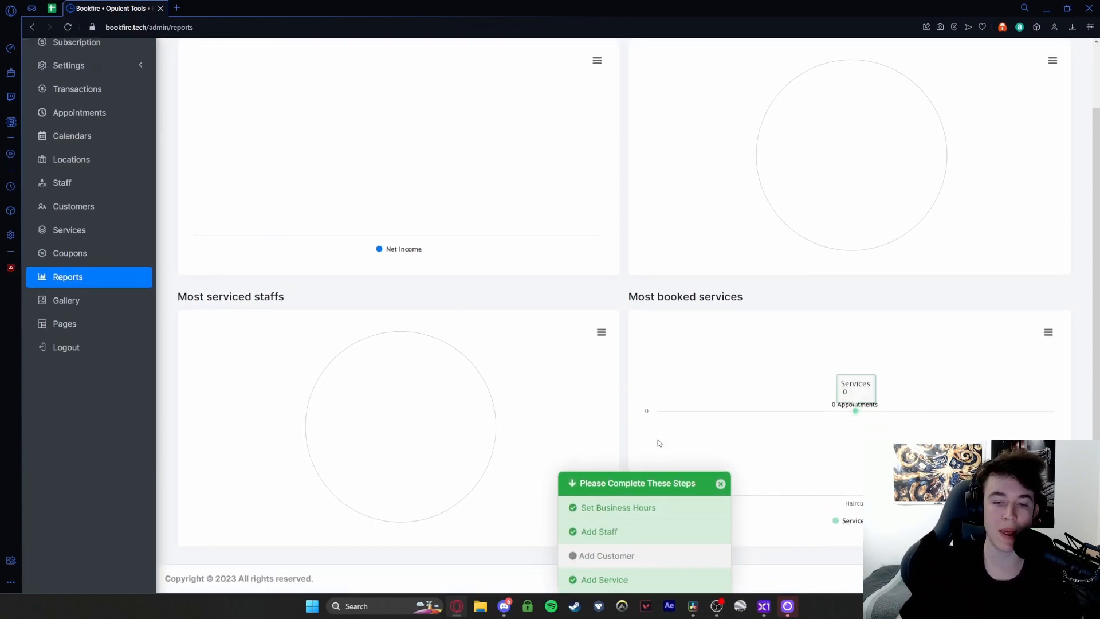
{"action": "scroll", "coordinate": [294, 240], "scroll_direction": "up", "scroll_amount": 1}
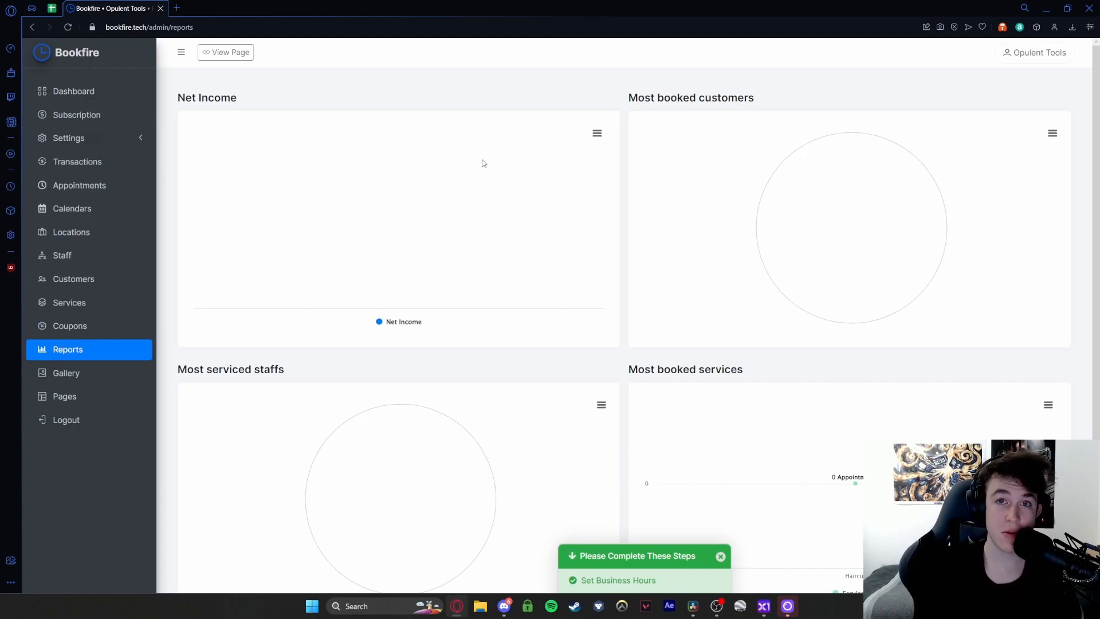
{"action": "scroll", "coordinate": [483, 163], "scroll_direction": "down", "scroll_amount": 2}
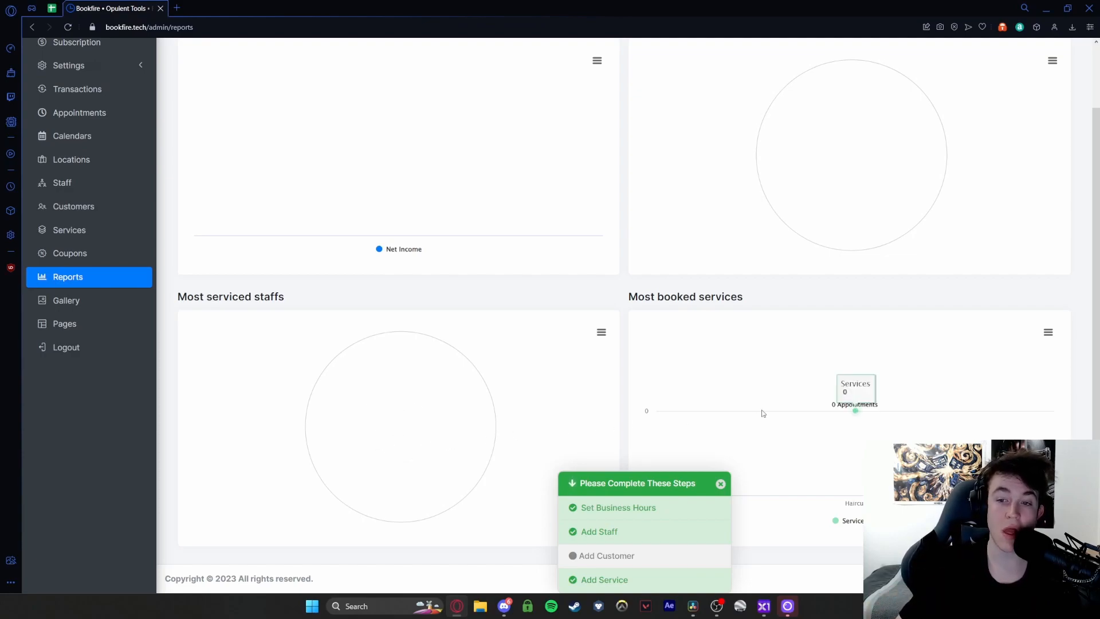
{"action": "left_click_drag", "start_coordinate": [629, 297], "coordinate": [755, 302]}
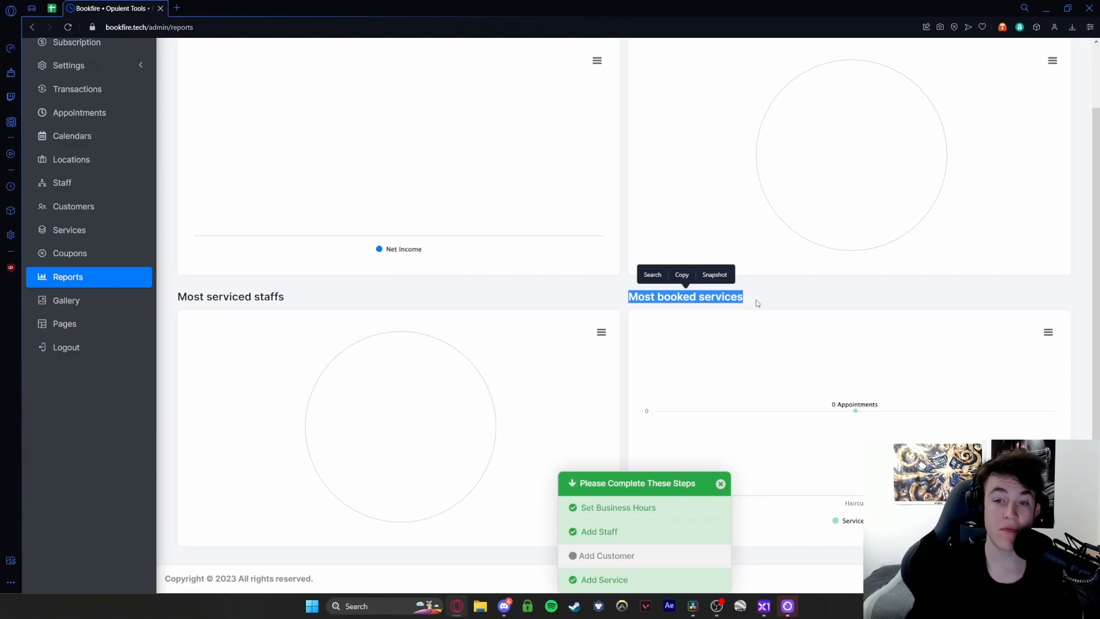
{"action": "left_click_drag", "start_coordinate": [638, 297], "coordinate": [747, 296]}
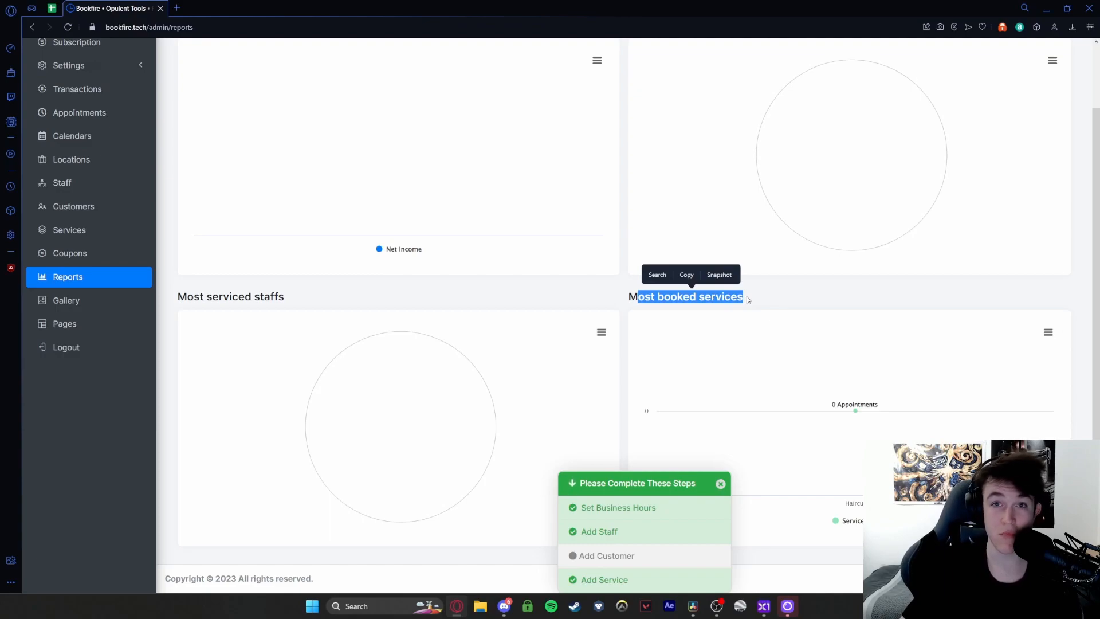
{"action": "left_click_drag", "start_coordinate": [748, 297], "coordinate": [628, 297]}
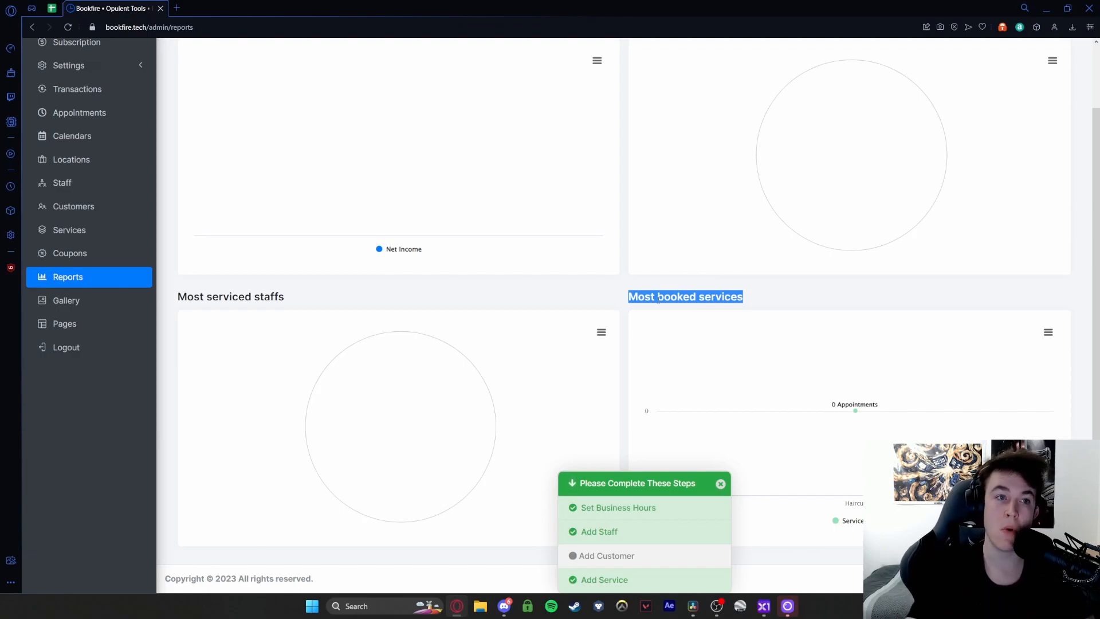
{"action": "mouse_move", "coordinate": [855, 407]}
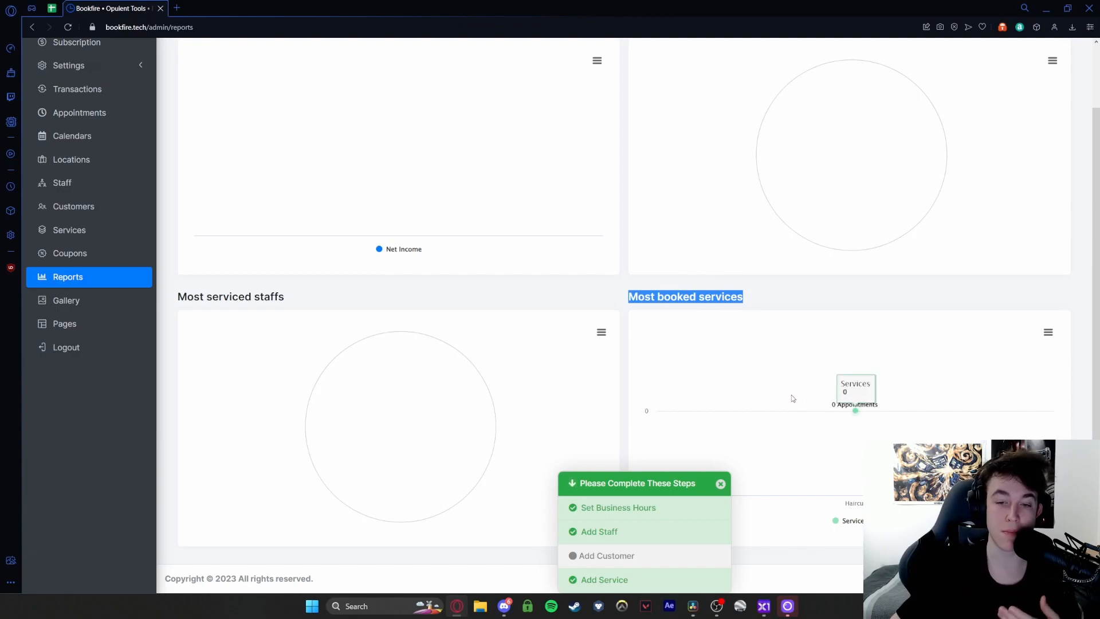
{"action": "left_click", "coordinate": [132, 306]}
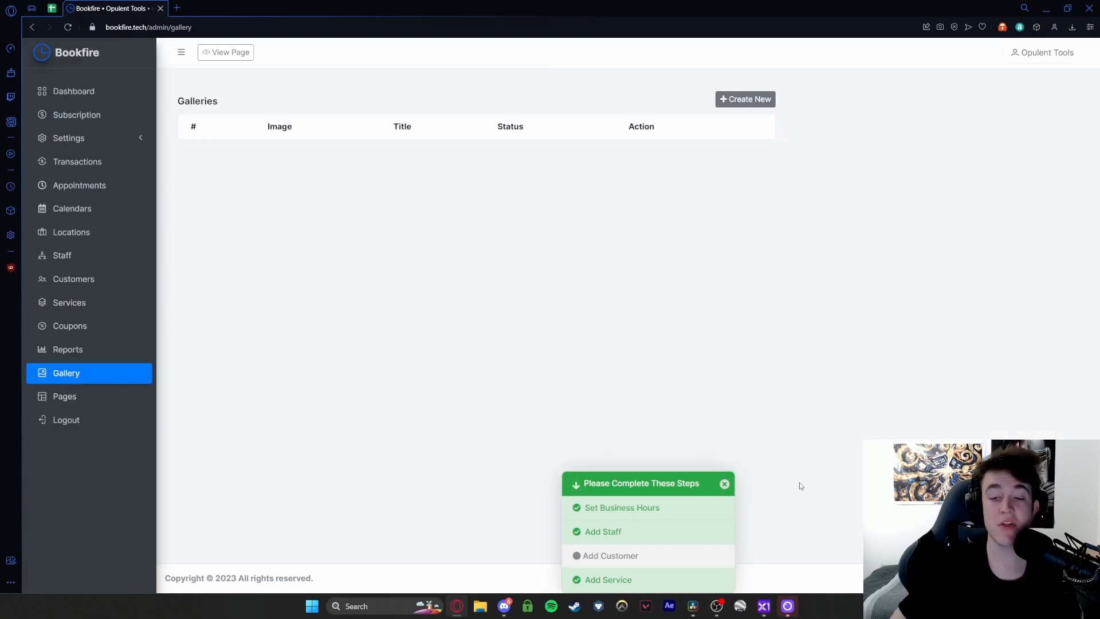
- View the blank Create New page form from Pages, then go back without saving
{"action": "left_click", "coordinate": [724, 484]}
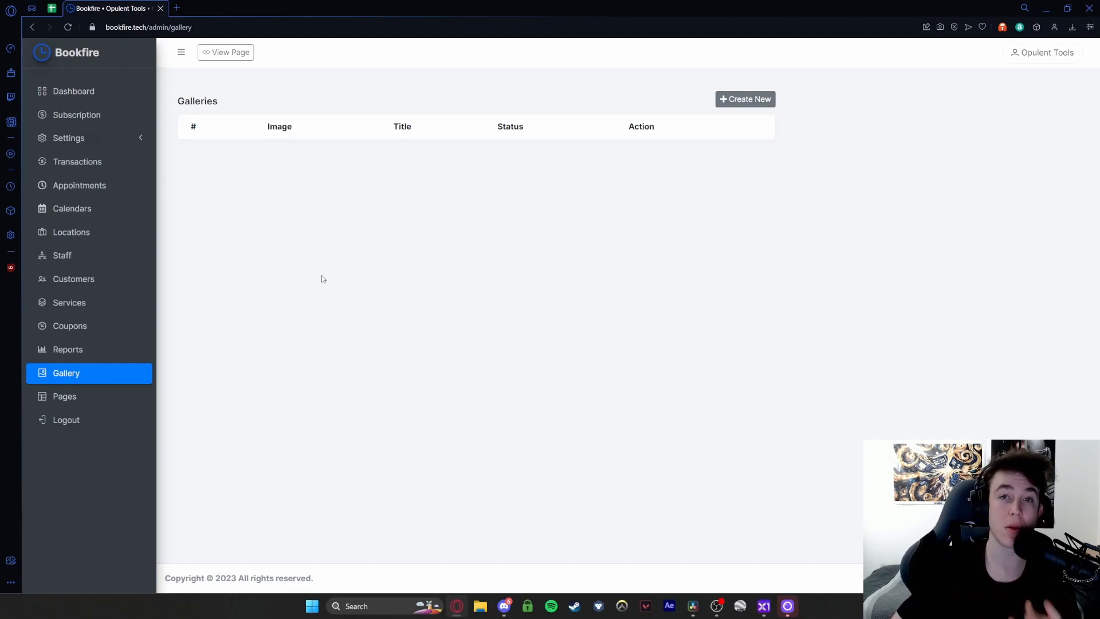
{"action": "left_click", "coordinate": [102, 396]}
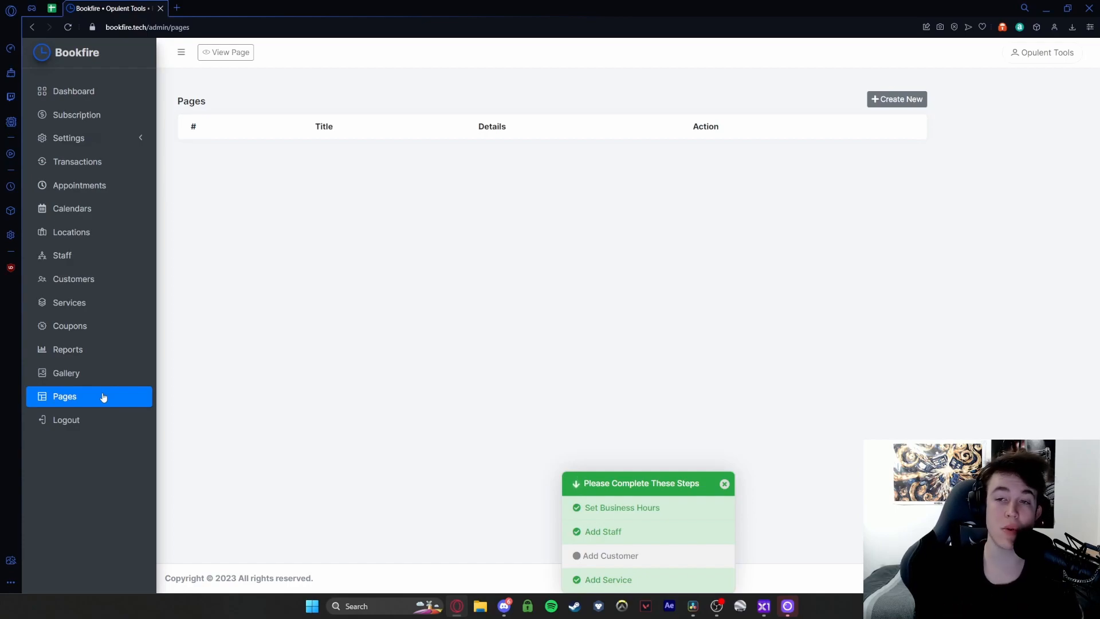
{"action": "left_click", "coordinate": [894, 99]}
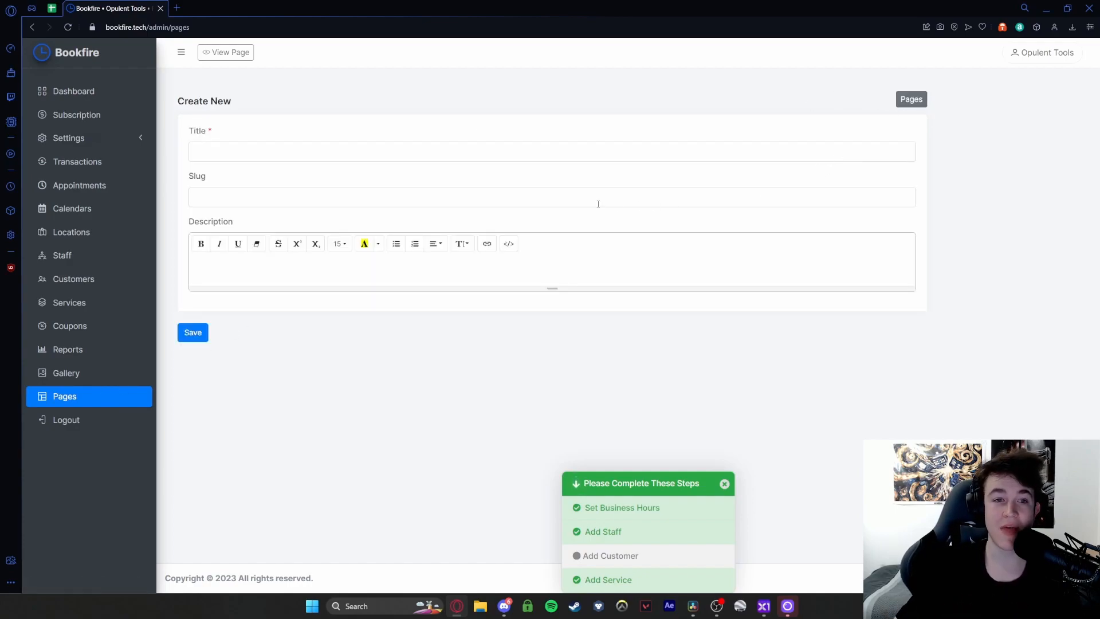
{"action": "left_click", "coordinate": [211, 255]}
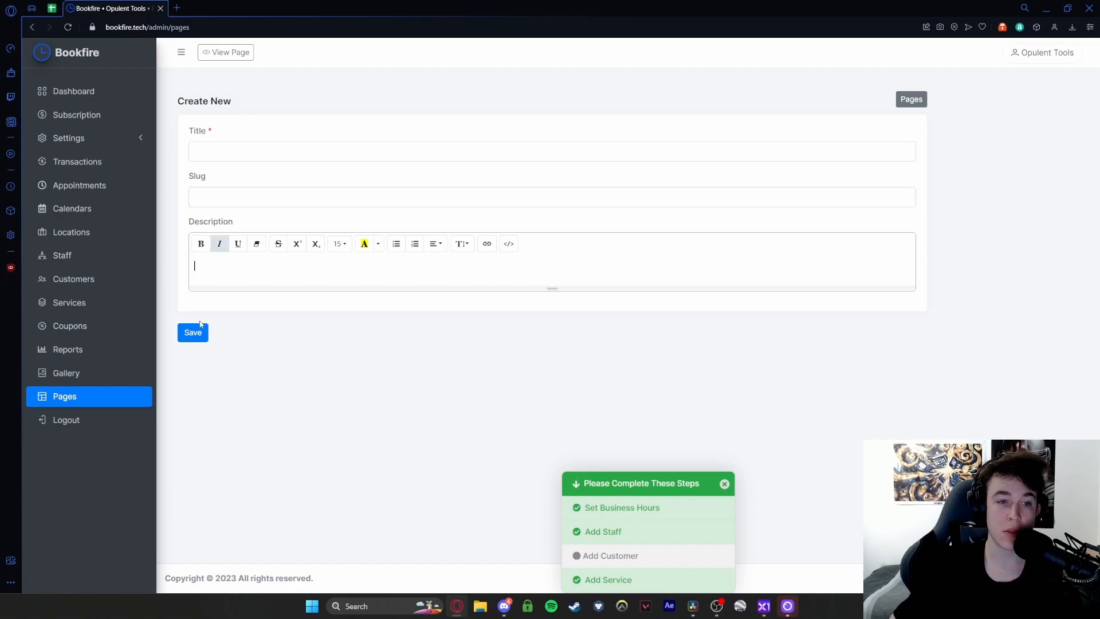
{"action": "left_click", "coordinate": [83, 400]}
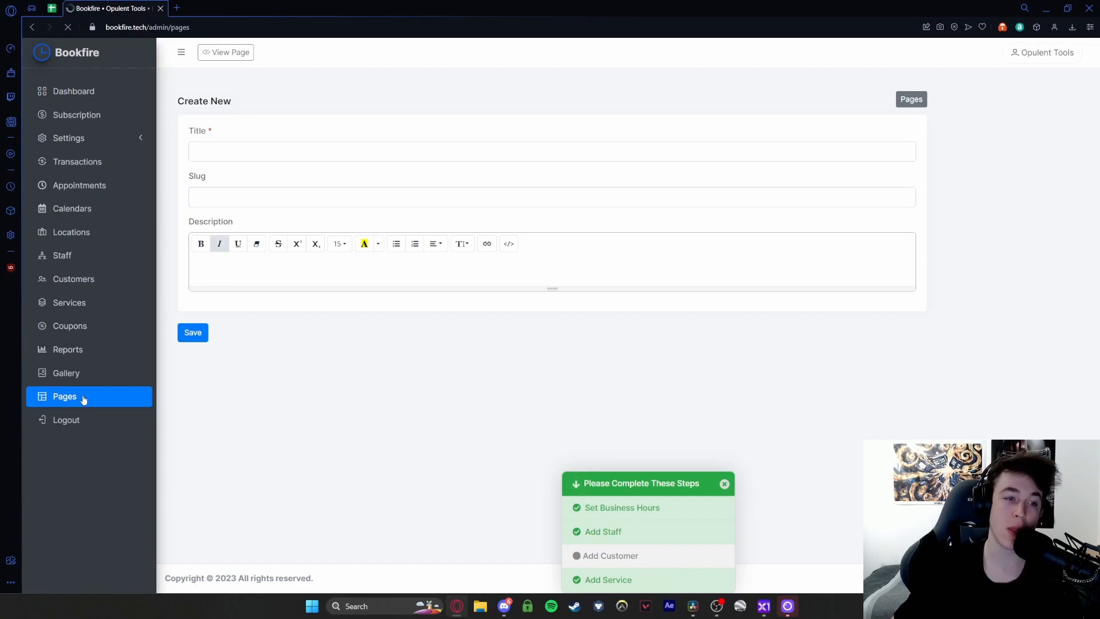